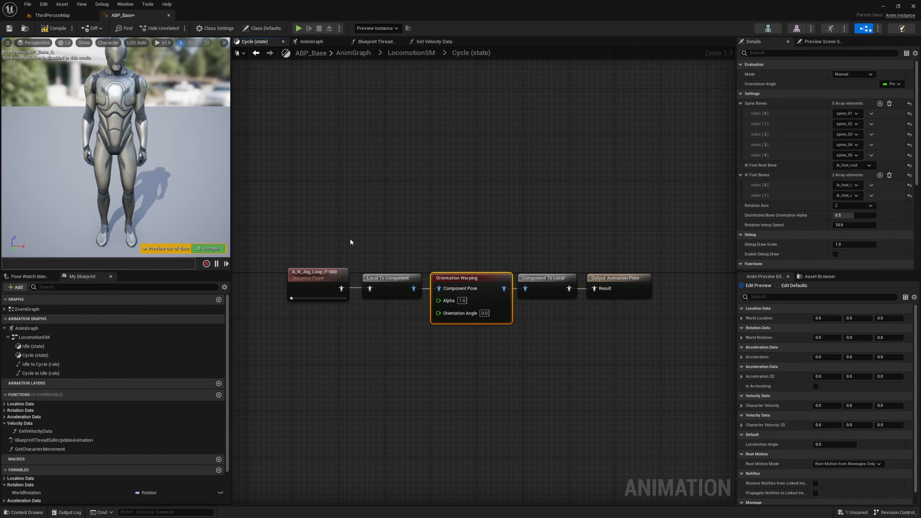
Step: In the AnimGraph, move LocomotionSM farther from the Output Pose and add a Leg IK node between them
{"action": "left_click", "coordinate": [311, 42]}
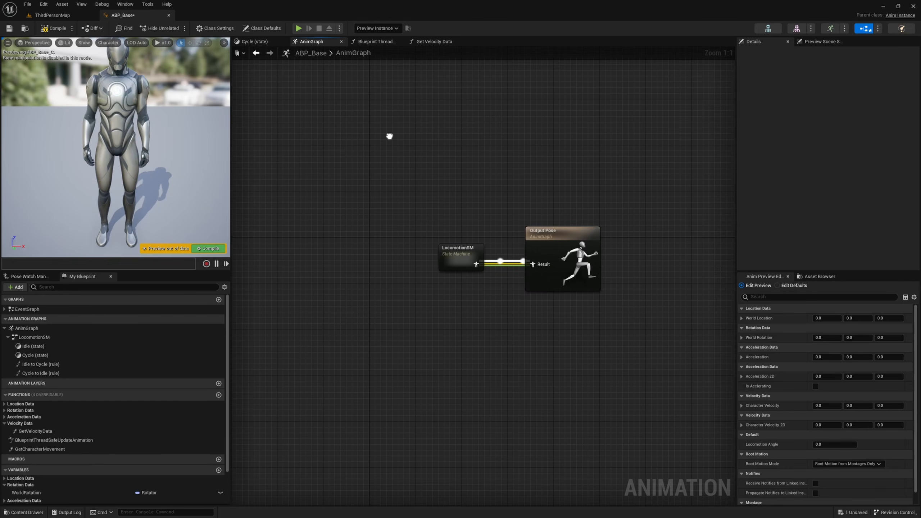
{"action": "left_click_drag", "start_coordinate": [463, 261], "coordinate": [280, 268]}
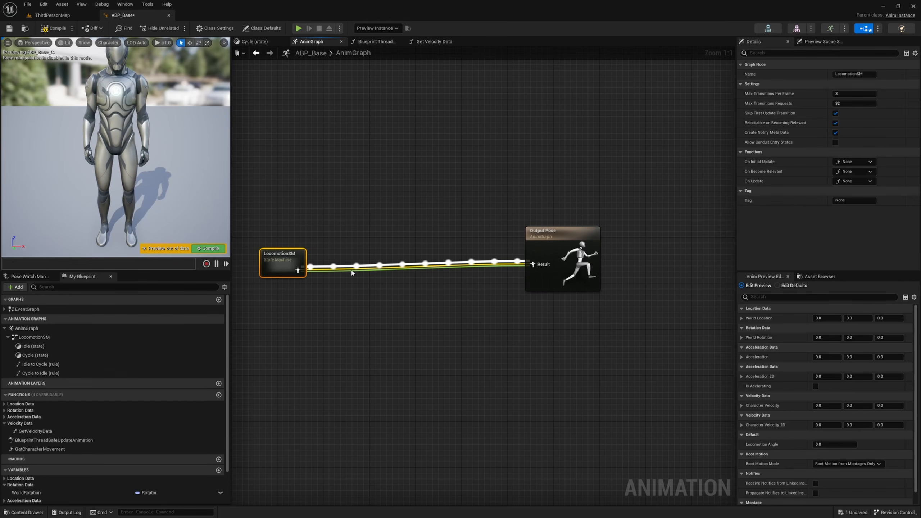
{"action": "right_click", "coordinate": [398, 276]}
{"action": "type", "text": "leg ik"}
{"action": "key", "text": "Return"}
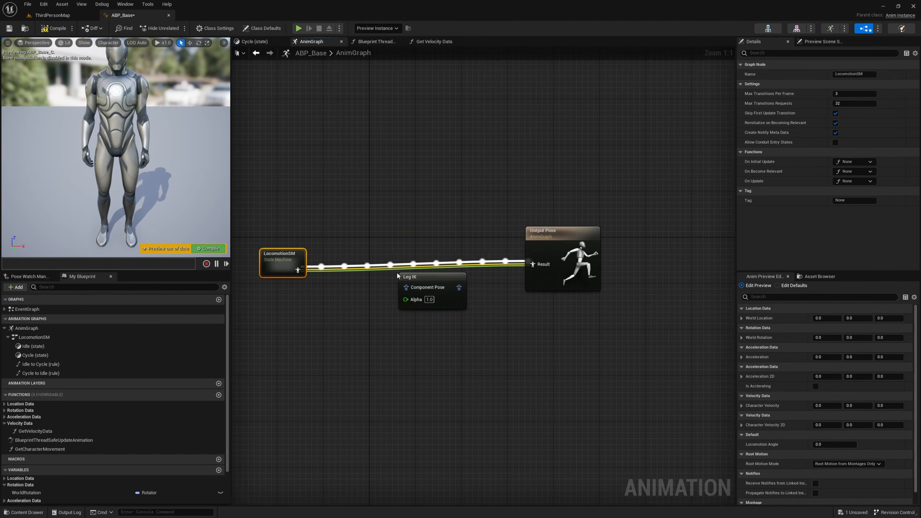
Step: Wire LocomotionSM through the Leg IK node into the Output Pose result and line up the nodes
{"action": "left_click_drag", "start_coordinate": [406, 288], "coordinate": [297, 270]}
{"action": "left_click", "coordinate": [428, 260]}
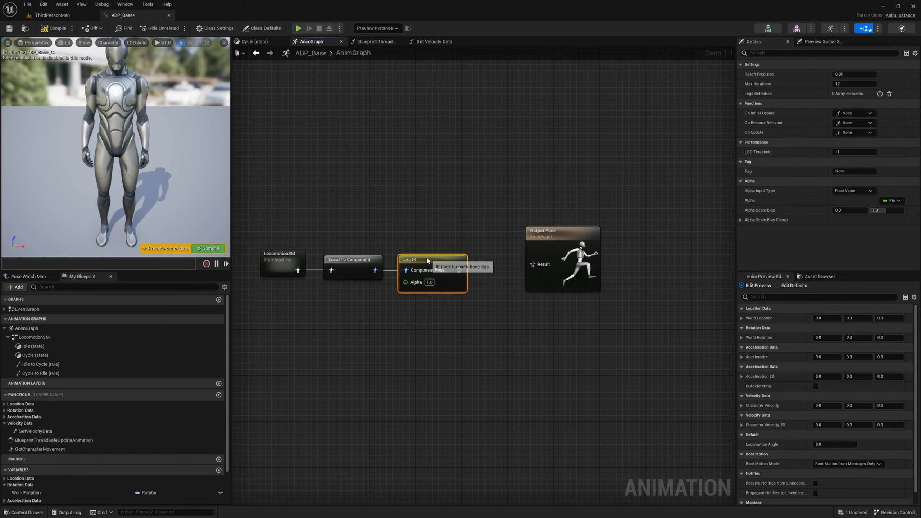
{"action": "left_click_drag", "start_coordinate": [459, 270], "coordinate": [577, 256]}
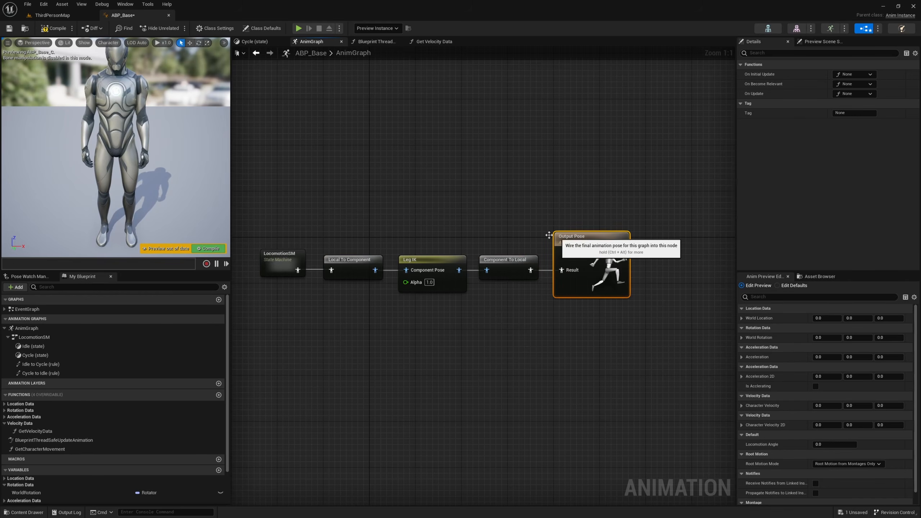
{"action": "left_click", "coordinate": [282, 264]}
{"action": "left_click", "coordinate": [564, 233]}
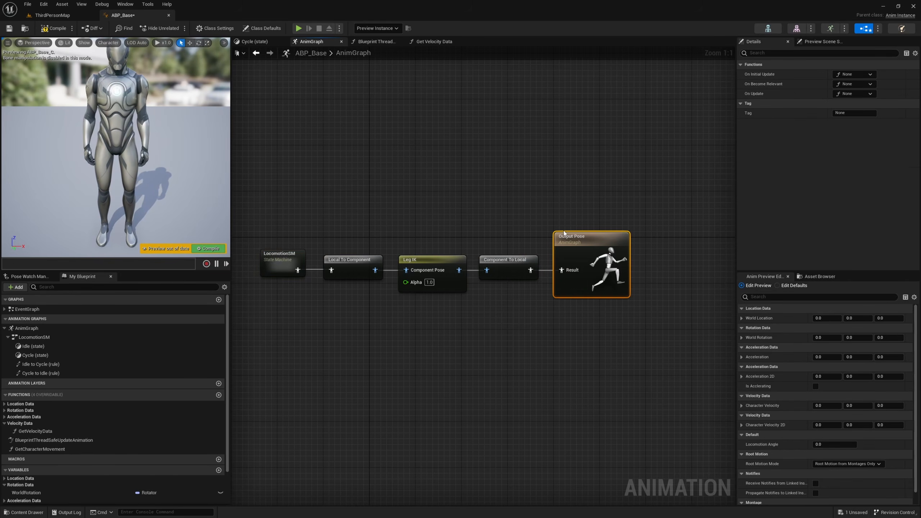
Step: Add two Legs Definition elements to the Leg IK node and expand both entries
{"action": "left_click", "coordinate": [443, 261]}
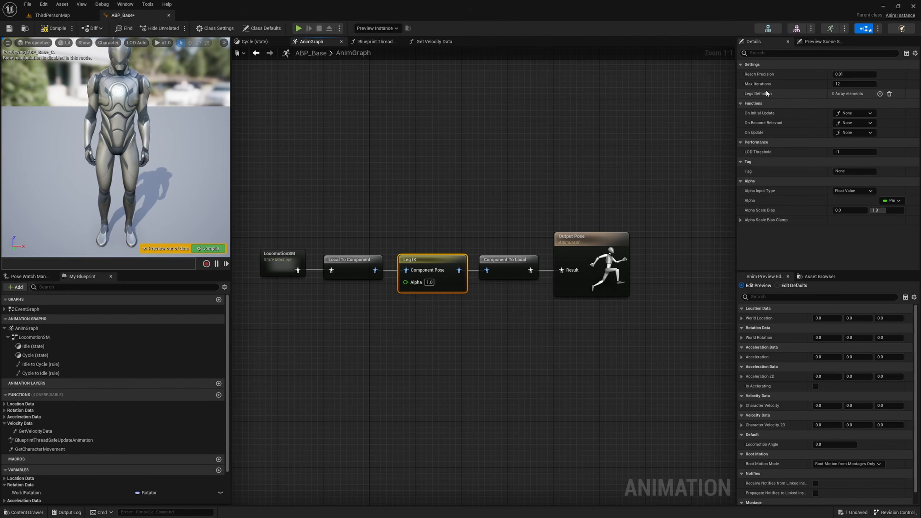
{"action": "left_click", "coordinate": [879, 94]}
{"action": "left_click", "coordinate": [880, 94]}
{"action": "left_click", "coordinate": [747, 115]}
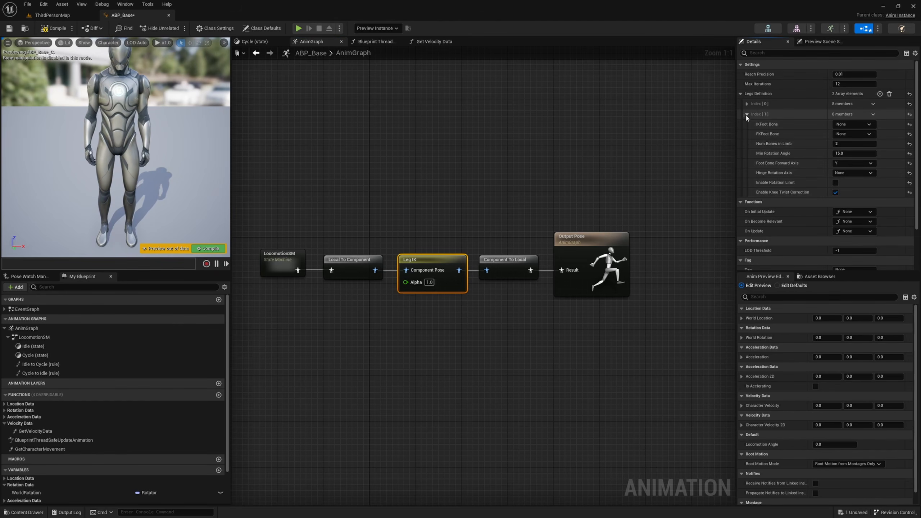
{"action": "left_click", "coordinate": [747, 103]}
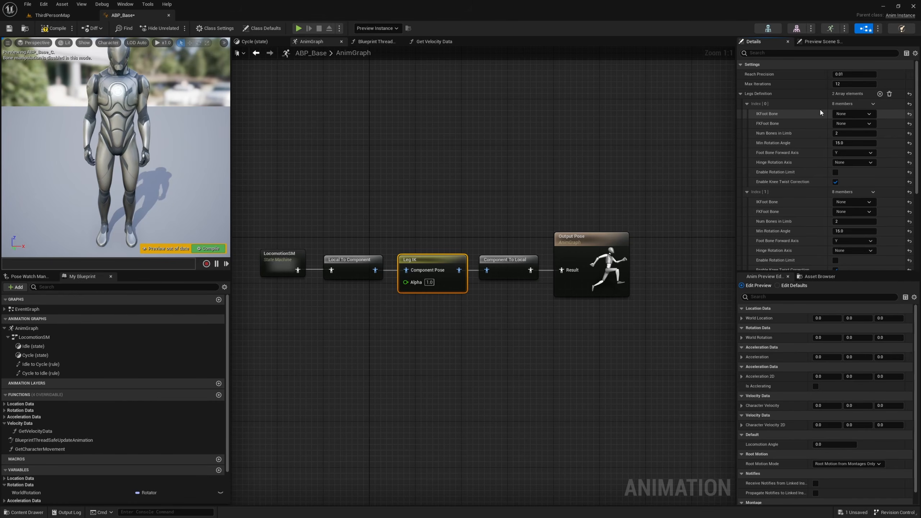
Step: For leg definition Index 0, set IKFoot Bone to ik_foot_l and FKFoot Bone to foot_l
{"action": "left_click", "coordinate": [848, 114]}
{"action": "type", "text": "ik"}
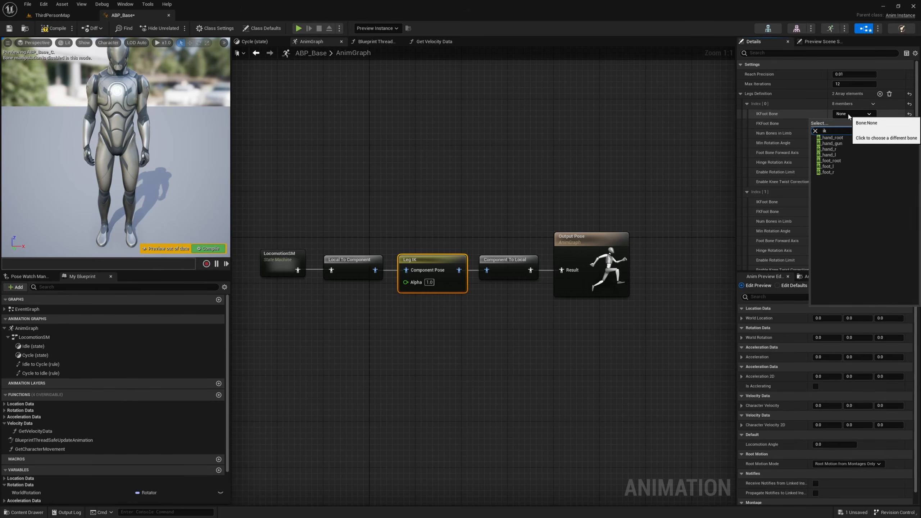
{"action": "left_click", "coordinate": [830, 167]}
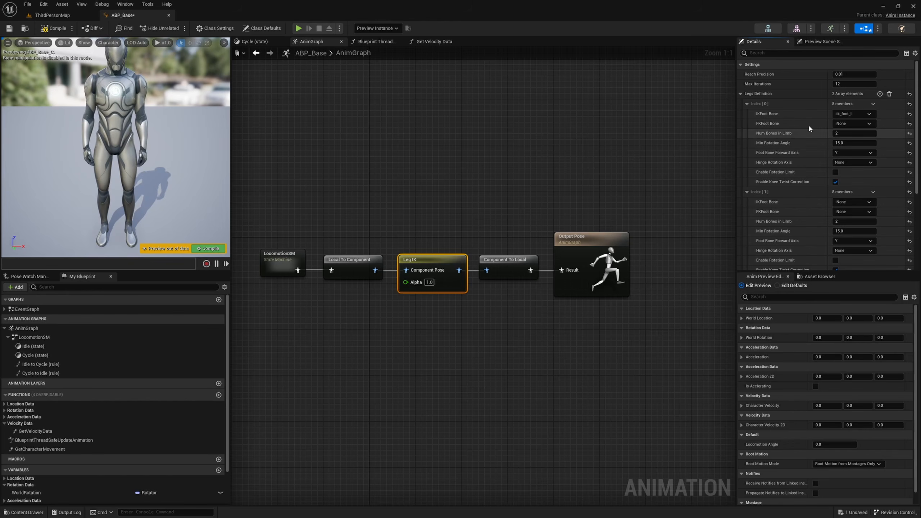
{"action": "left_click", "coordinate": [854, 124]}
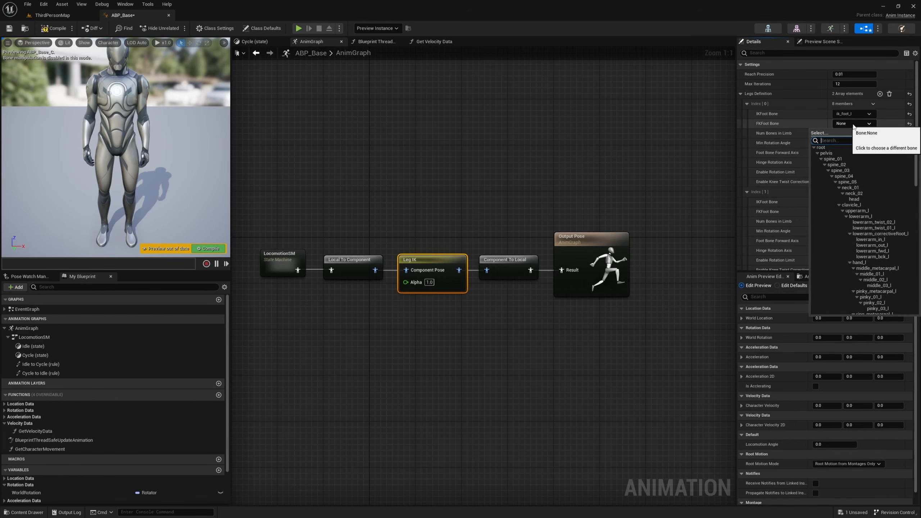
{"action": "type", "text": "foot"}
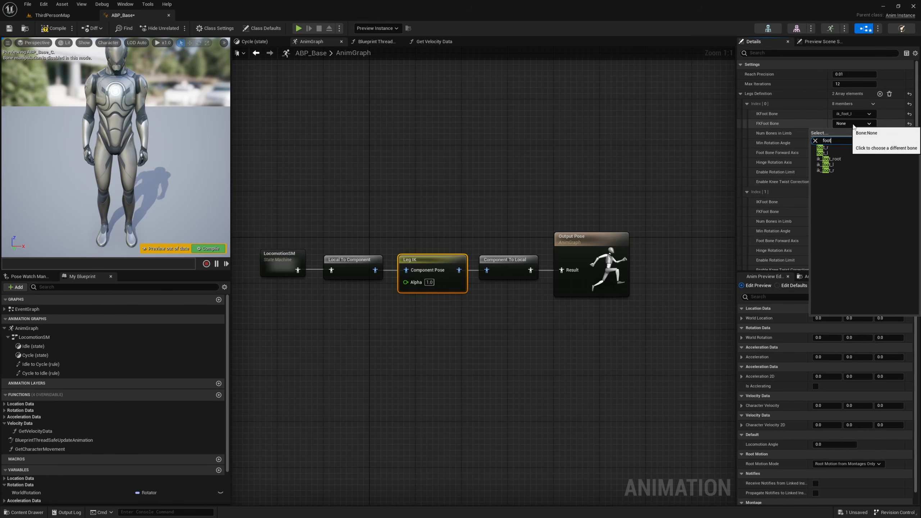
{"action": "left_click", "coordinate": [822, 153]}
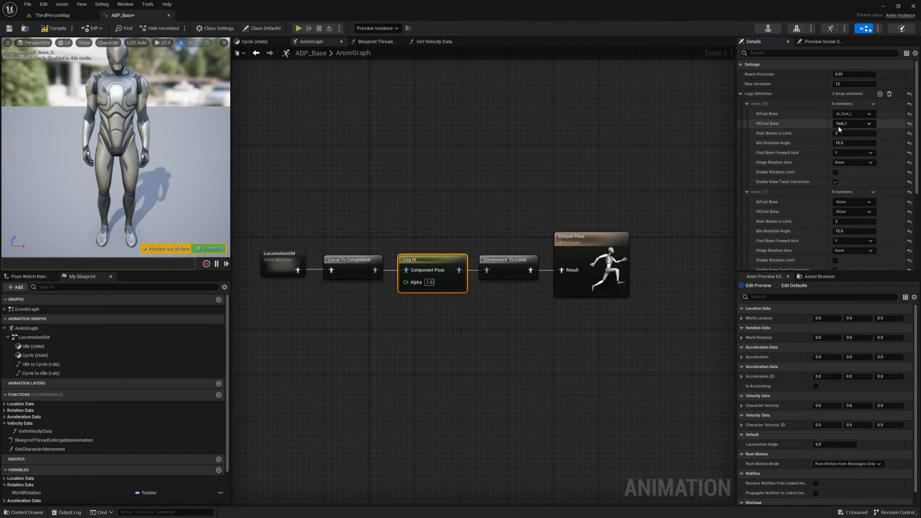
Step: For leg definition Index 1, set IKFoot Bone to ik_foot_r and FKFoot Bone to foot_r, then compile the blueprint
{"action": "left_click", "coordinate": [855, 203]}
{"action": "type", "text": "i"}
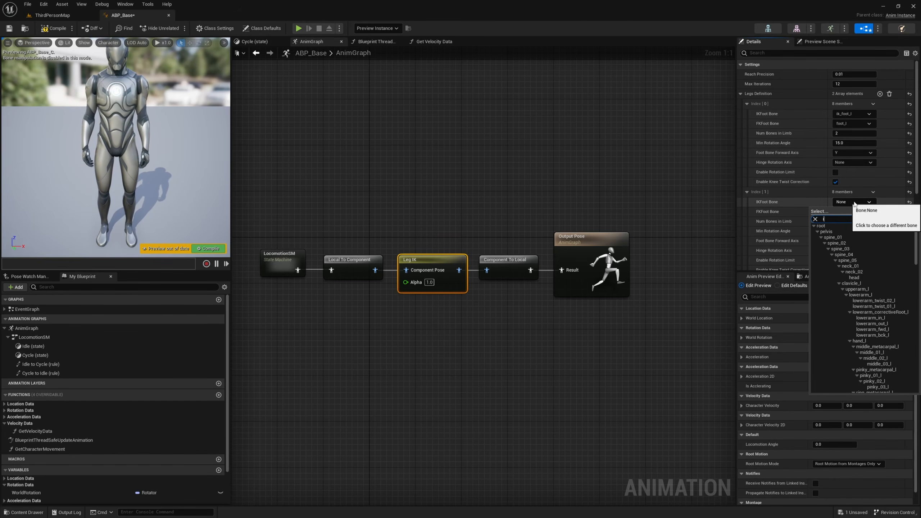
{"action": "type", "text": "k"}
{"action": "left_click", "coordinate": [828, 261]}
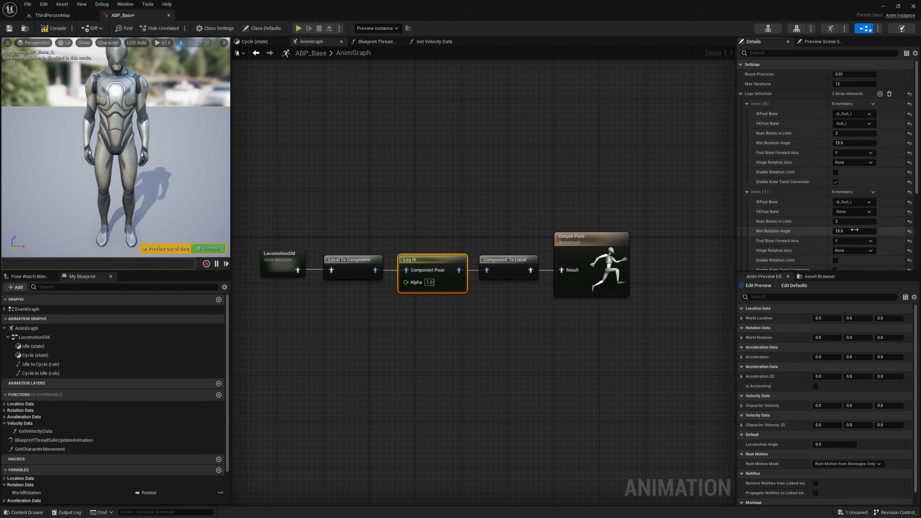
{"action": "left_click", "coordinate": [853, 213]}
{"action": "type", "text": "ik"}
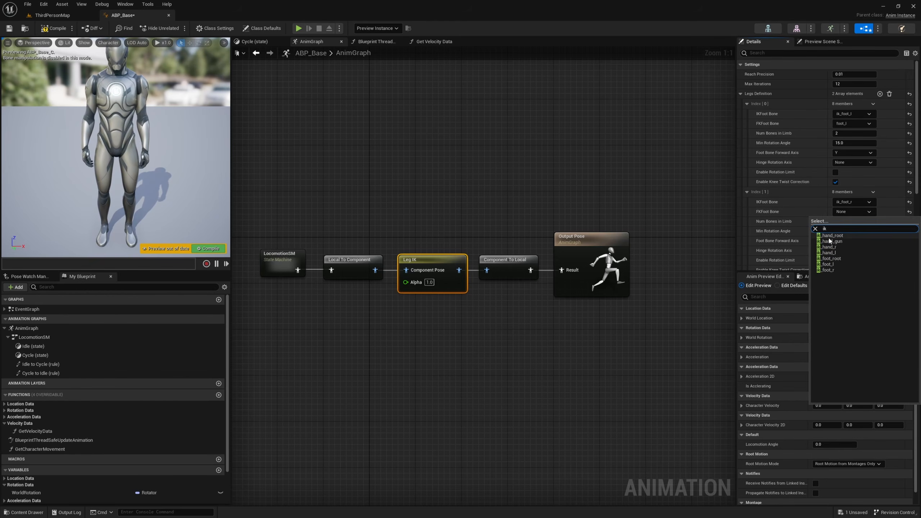
{"action": "key", "text": "BackSpace"}
{"action": "key", "text": "BackSpace"}
{"action": "type", "text": "foot"}
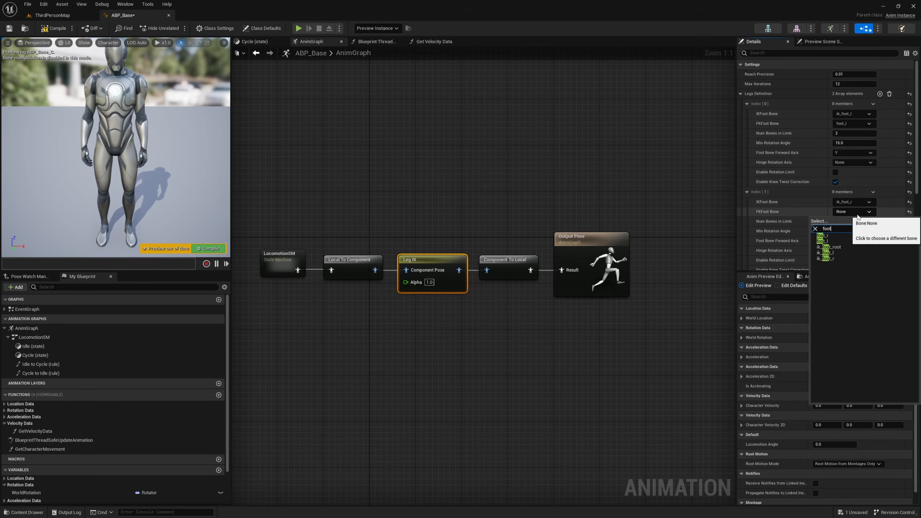
{"action": "left_click", "coordinate": [837, 235]}
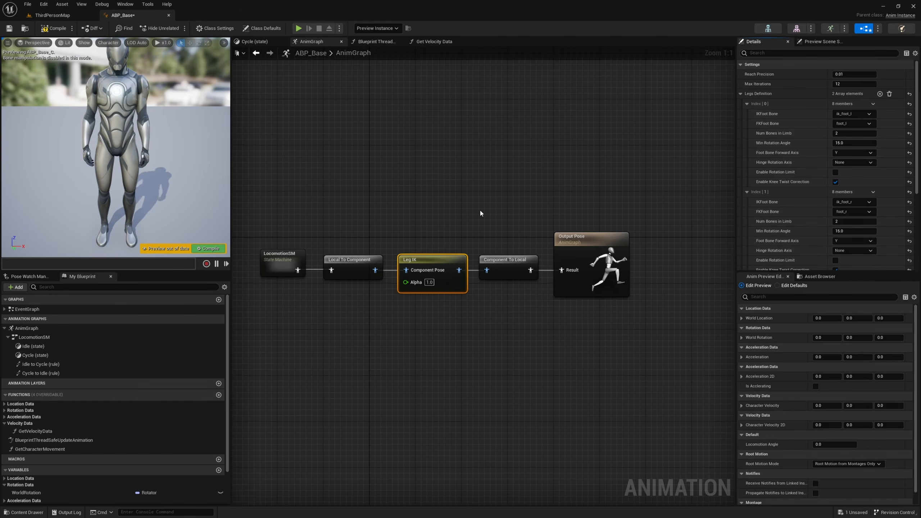
{"action": "left_click", "coordinate": [54, 28]}
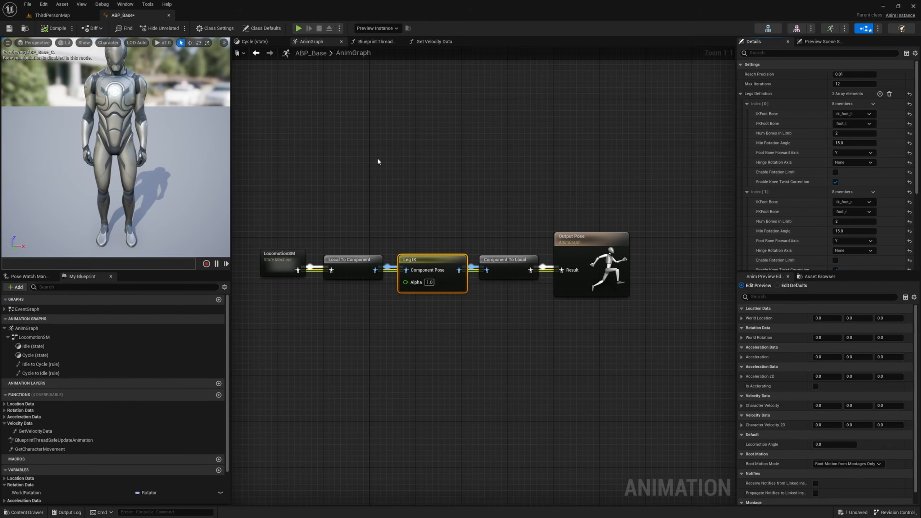
{"action": "left_click", "coordinate": [436, 82]}
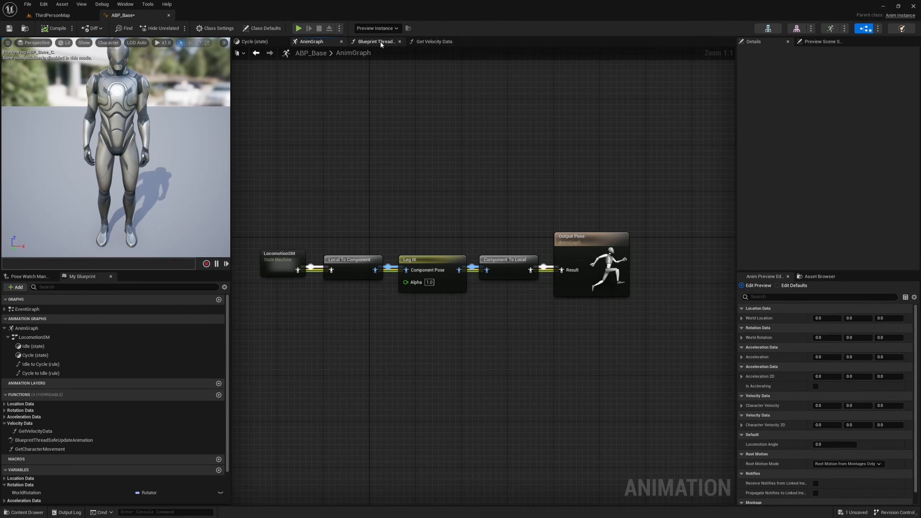
Step: In the Cycle state, set the Orientation Warping node's Orientation Angle to 45 and compile the blueprint
{"action": "left_click", "coordinate": [255, 41]}
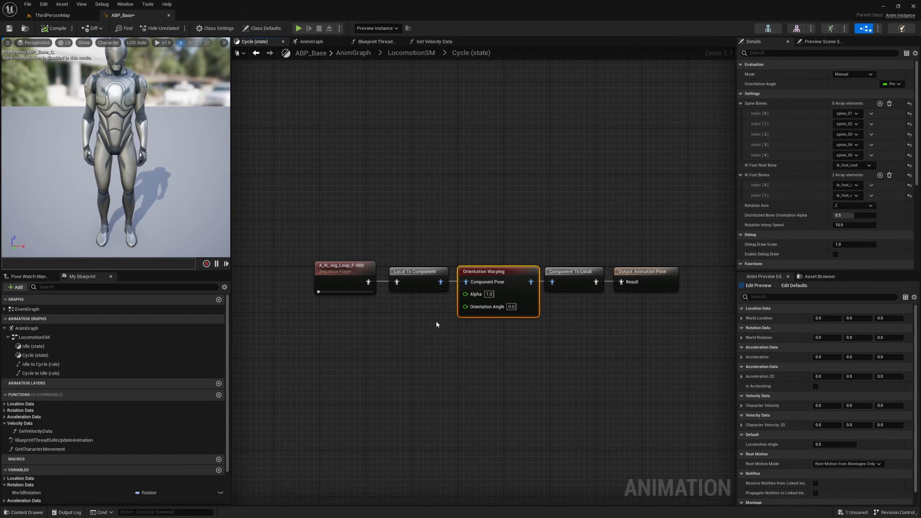
{"action": "left_click", "coordinate": [511, 307]}
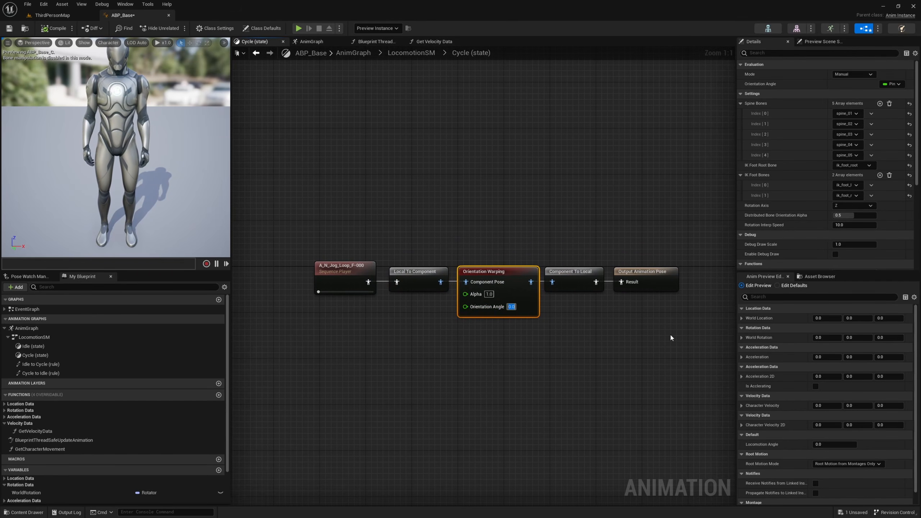
{"action": "type", "text": "45"}
{"action": "key", "text": "Return"}
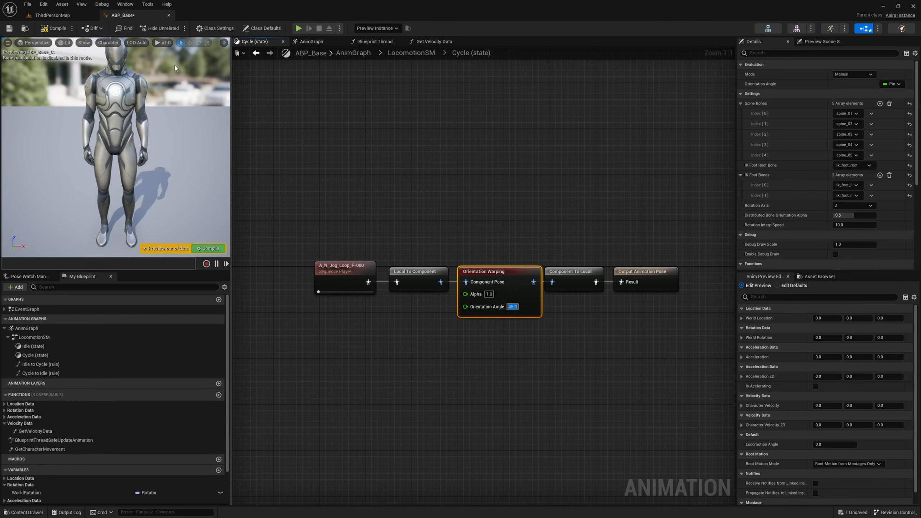
{"action": "left_click", "coordinate": [54, 29]}
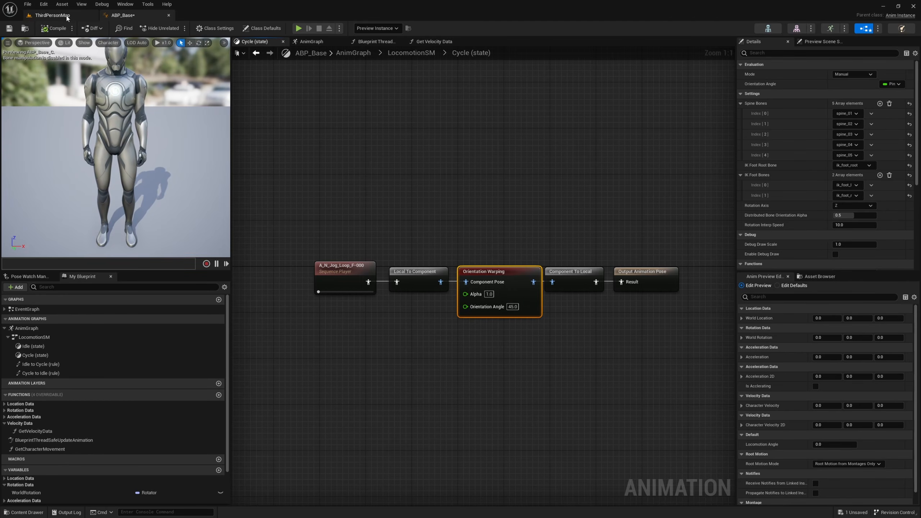
Step: Play ThirdPersonMap and run the character forward to check the warped jog with the fixed angle, ending the session when finished
{"action": "left_click", "coordinate": [52, 15]}
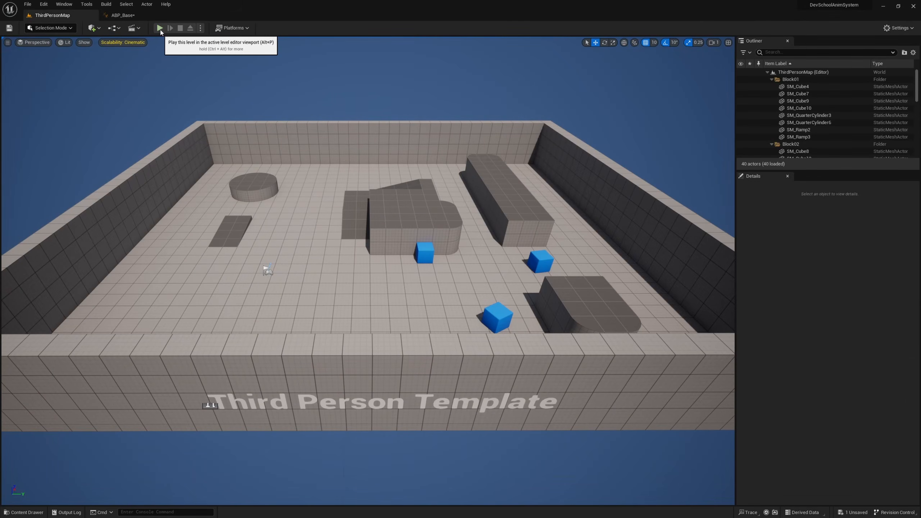
{"action": "left_click", "coordinate": [159, 28]}
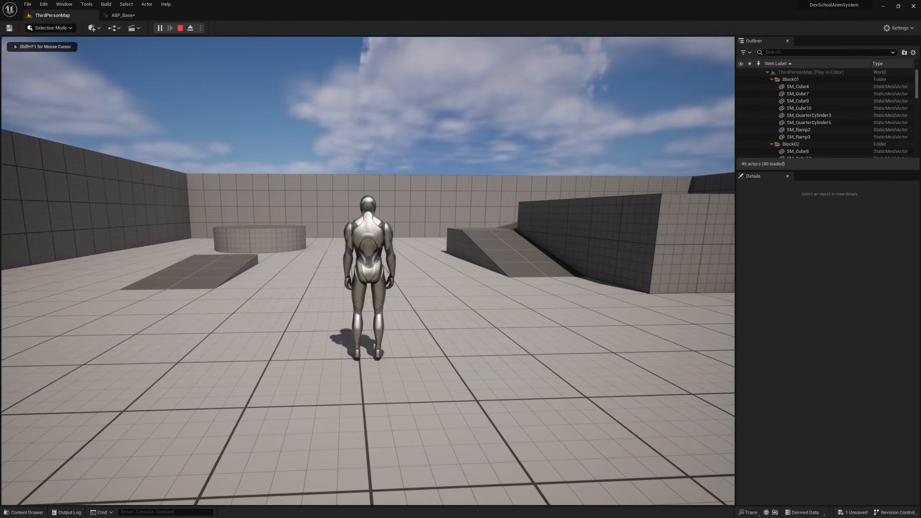
{"action": "key", "text": "w"}
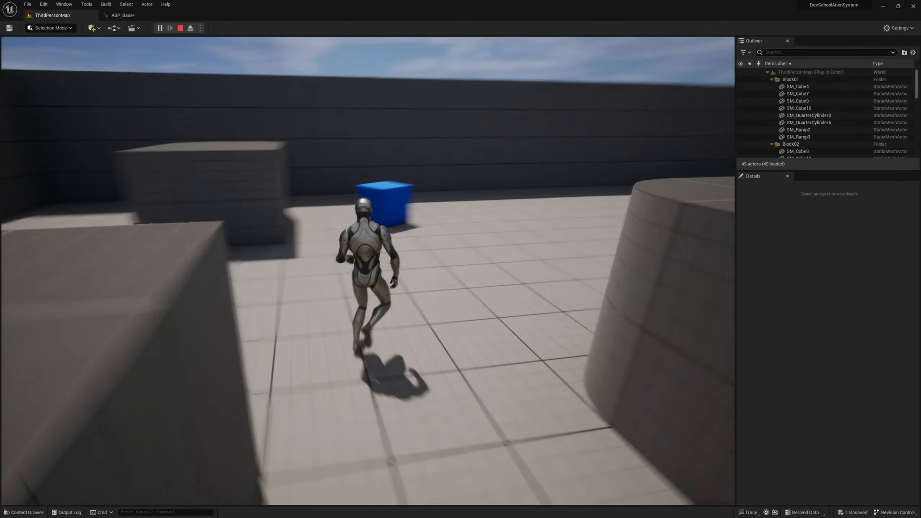
{"action": "key", "text": "Escape"}
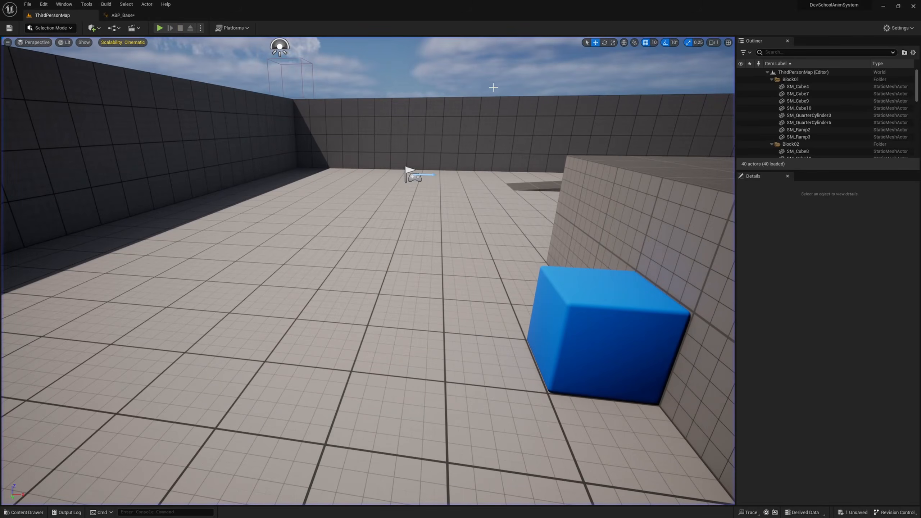
Step: In ABP_Base's Cycle state, connect a LocomotionAngle getter to Orientation Warping's Orientation Angle and compile
{"action": "left_click", "coordinate": [124, 15]}
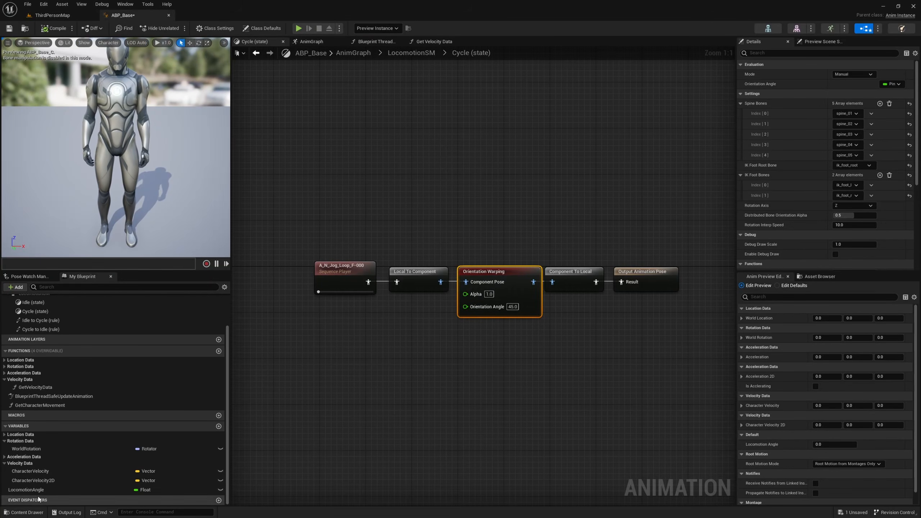
{"action": "left_click_drag", "start_coordinate": [27, 490], "coordinate": [348, 413], "text": "ctrl"}
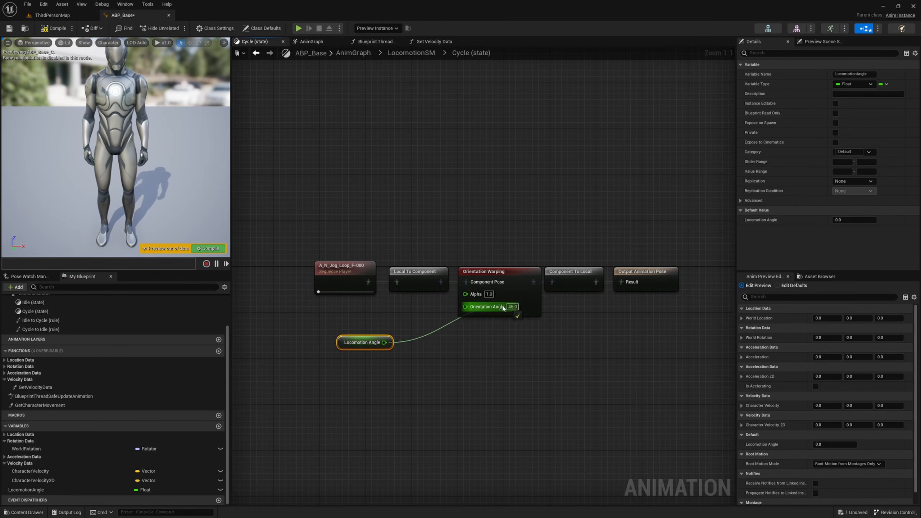
{"action": "left_click", "coordinate": [49, 30]}
Step: Play ThirdPersonMap and run the character forward and sideways to check warping driven by the locomotion angle, ending the session when finished
{"action": "left_click", "coordinate": [54, 15]}
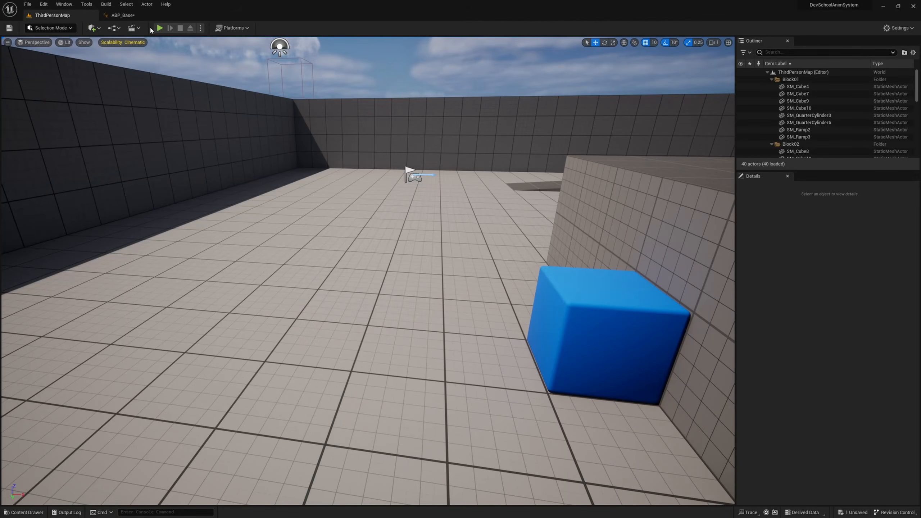
{"action": "key", "text": "alt+p"}
{"action": "key", "text": "w"}
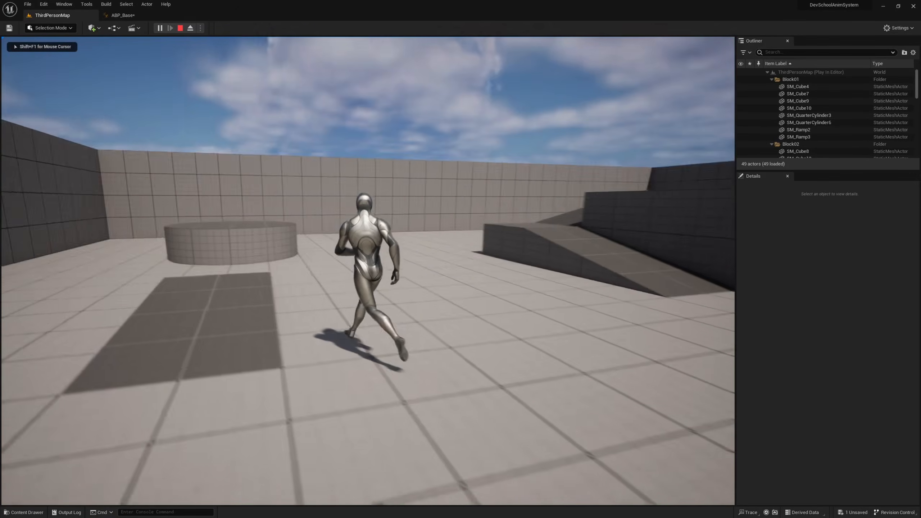
{"action": "key", "text": "a"}
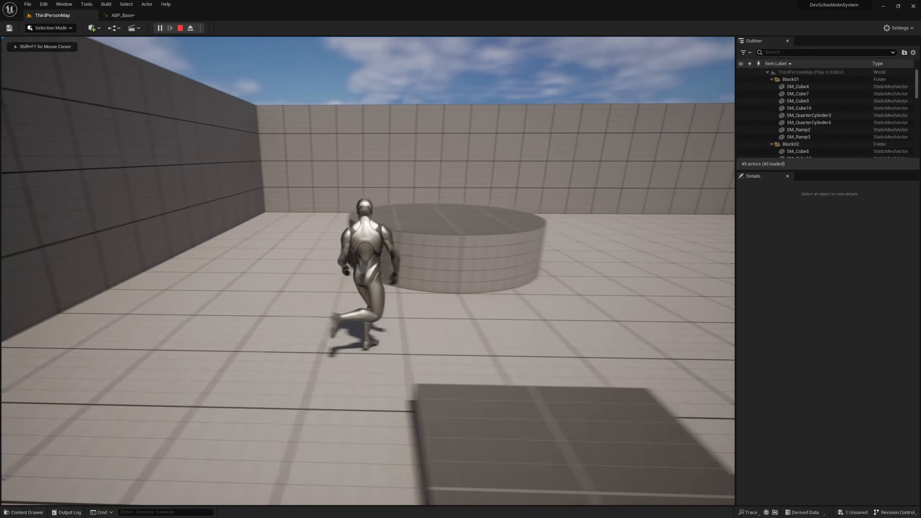
{"action": "key", "text": "d"}
{"action": "key", "text": "w"}
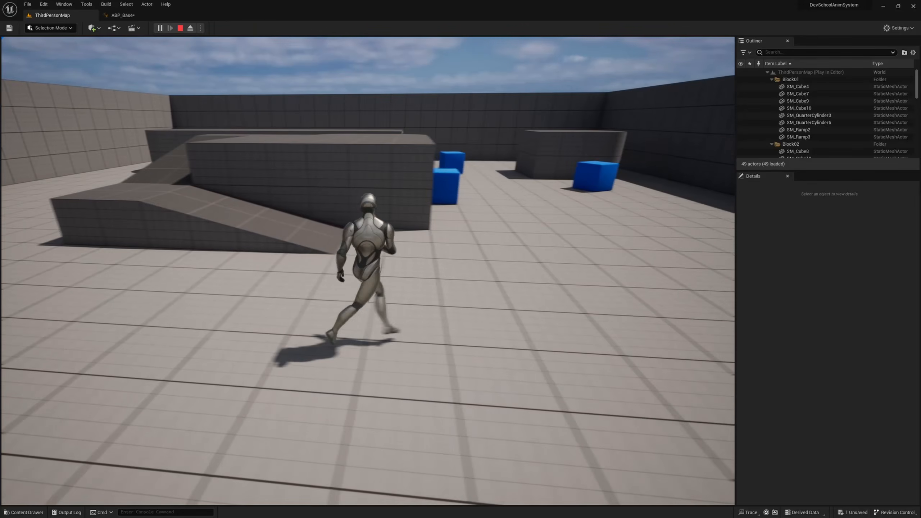
{"action": "key", "text": "Escape"}
Step: In ABP_Base's Cycle state, search the animation assets for "jog loop" and add an A_N_Jog_Loop_B-180 sequence player to the graph
{"action": "left_click", "coordinate": [127, 16]}
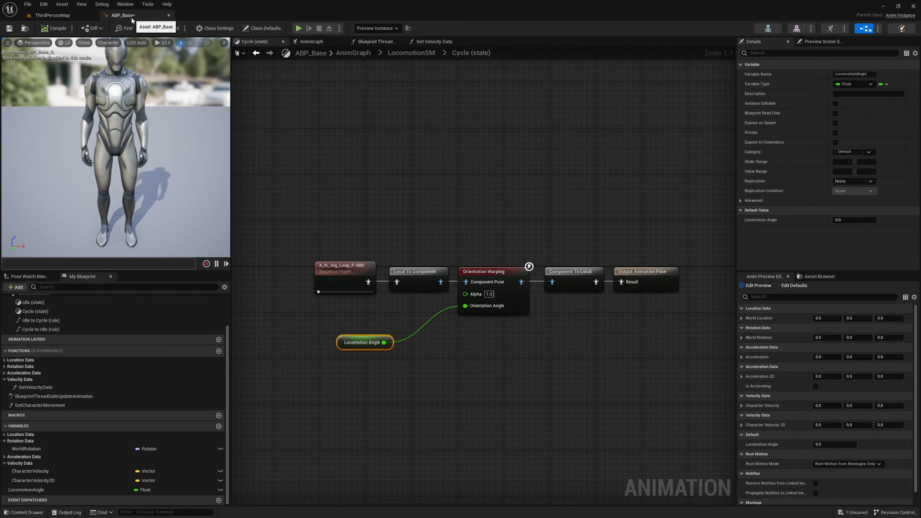
{"action": "left_click", "coordinate": [556, 186]}
{"action": "right_click_drag", "start_coordinate": [498, 186], "coordinate": [439, 181]}
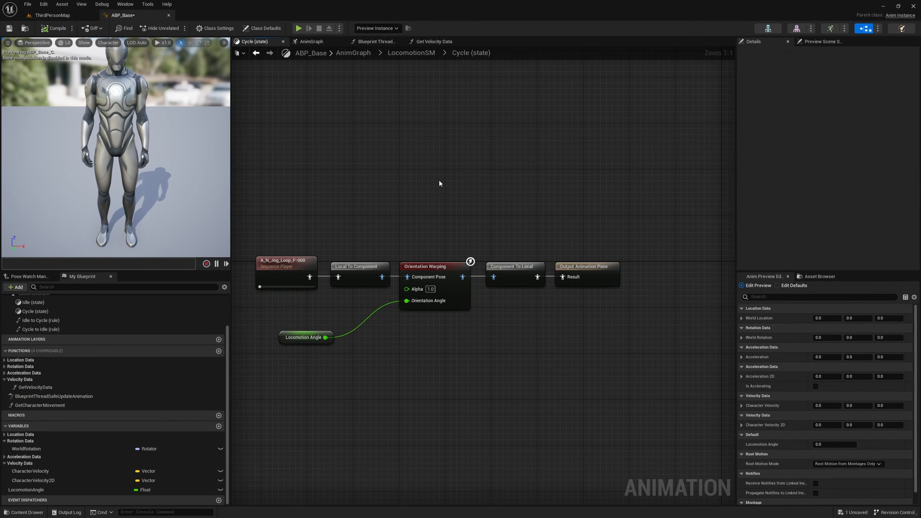
{"action": "left_click", "coordinate": [817, 277]}
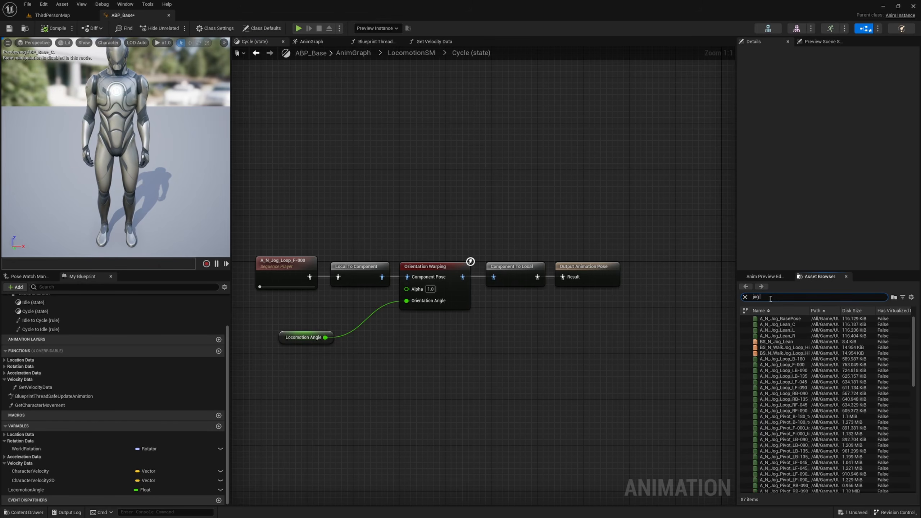
{"action": "type", "text": "p"}
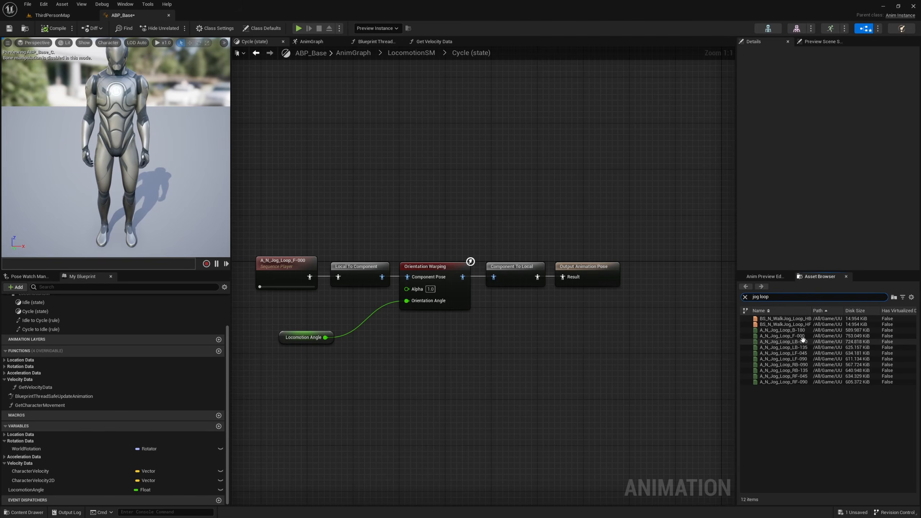
{"action": "left_click_drag", "start_coordinate": [783, 331], "coordinate": [310, 374]}
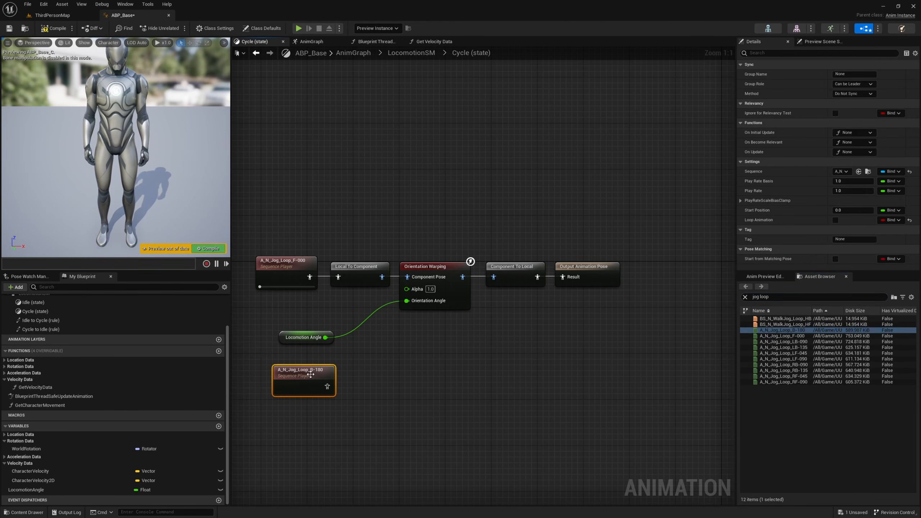
Step: Enable Loop Animation on A_N_Jog_Loop_B-180 and connect it to Local To Component in place of A_N_Jog_Loop_F-000
{"action": "right_click_drag", "start_coordinate": [311, 374], "coordinate": [475, 377]}
{"action": "left_click_drag", "start_coordinate": [475, 377], "coordinate": [383, 293]}
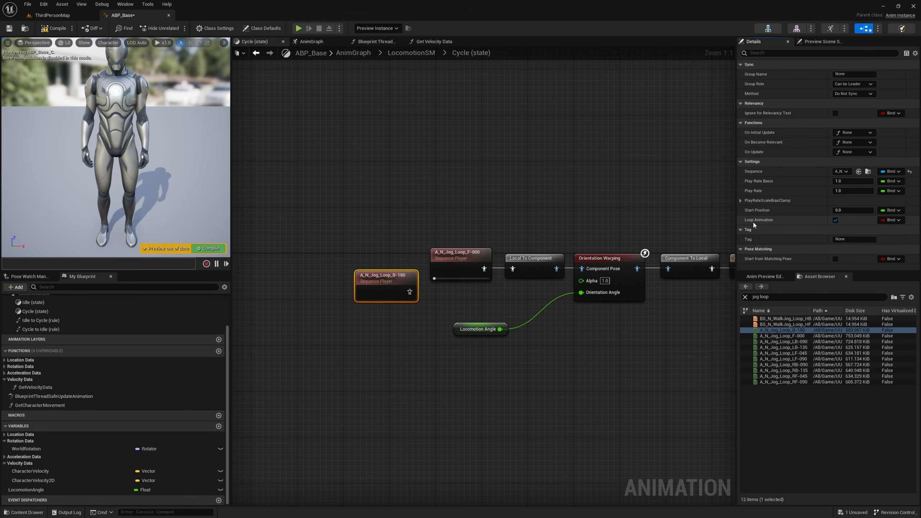
{"action": "right_click_drag", "start_coordinate": [406, 298], "coordinate": [366, 298]}
{"action": "left_click_drag", "start_coordinate": [444, 279], "coordinate": [486, 267]}
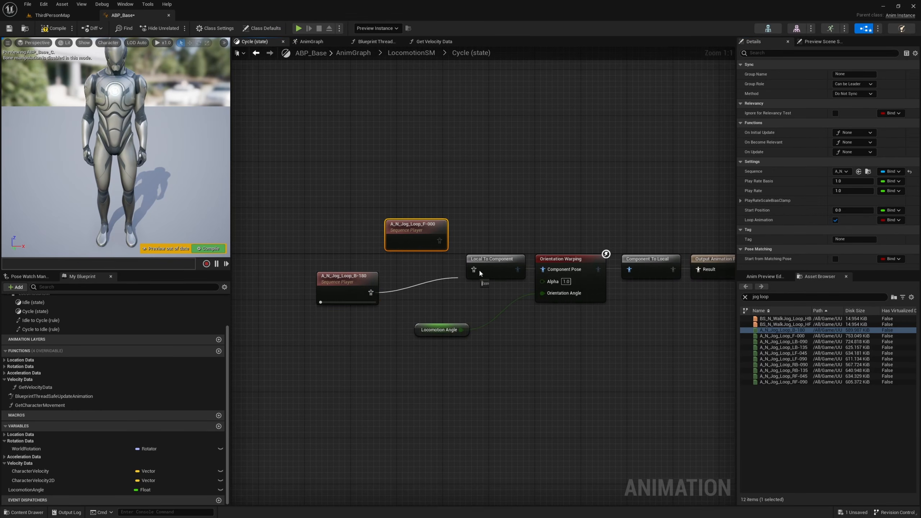
Step: Play ThirdPersonMap and run the character forward and backward to check warping of the backward jog loop, ending the session when finished
{"action": "left_click", "coordinate": [62, 17]}
{"action": "key", "text": "alt+p"}
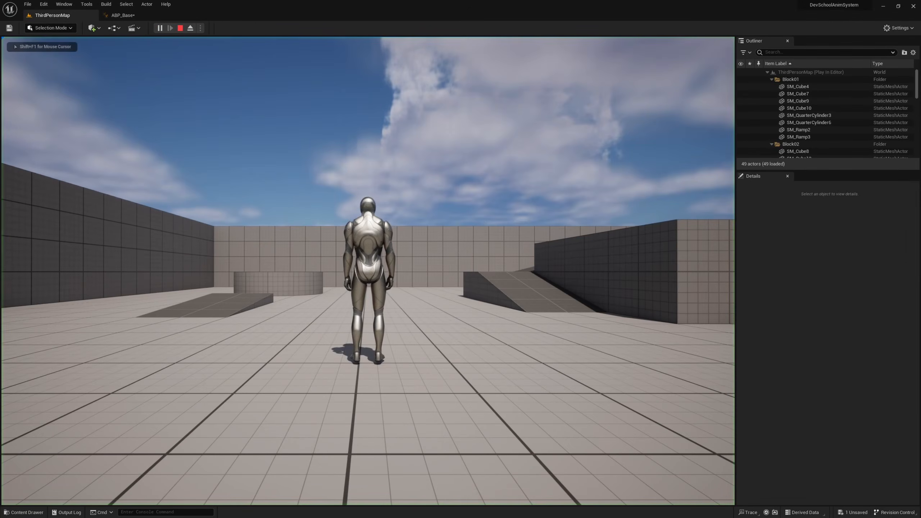
{"action": "key", "text": "w"}
{"action": "key", "text": "s"}
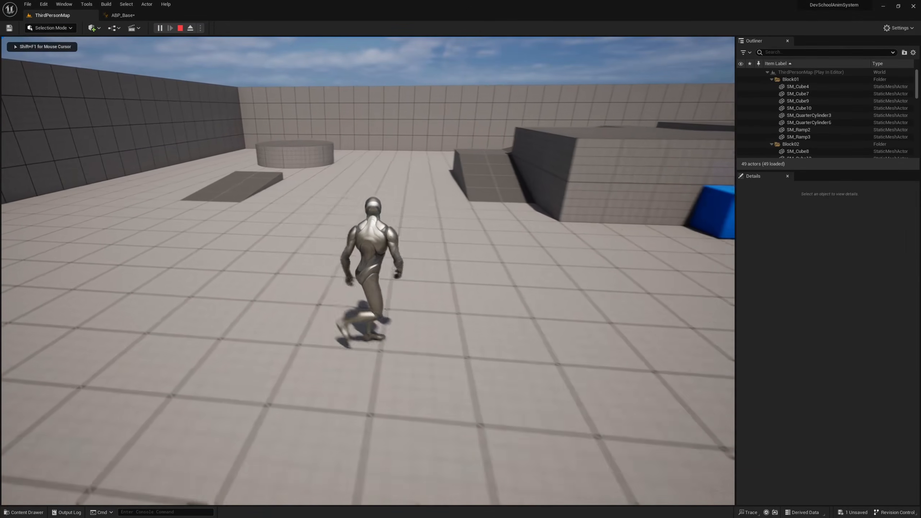
{"action": "key", "text": "w"}
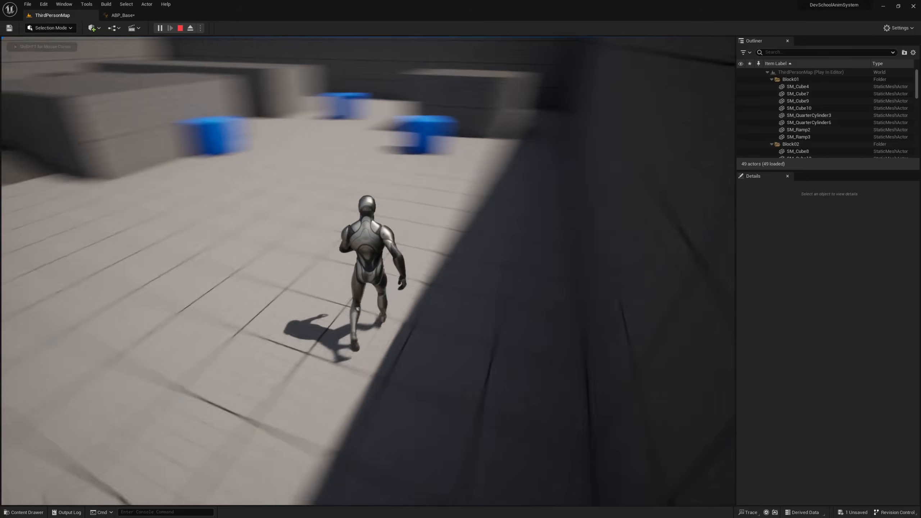
{"action": "key", "text": "w"}
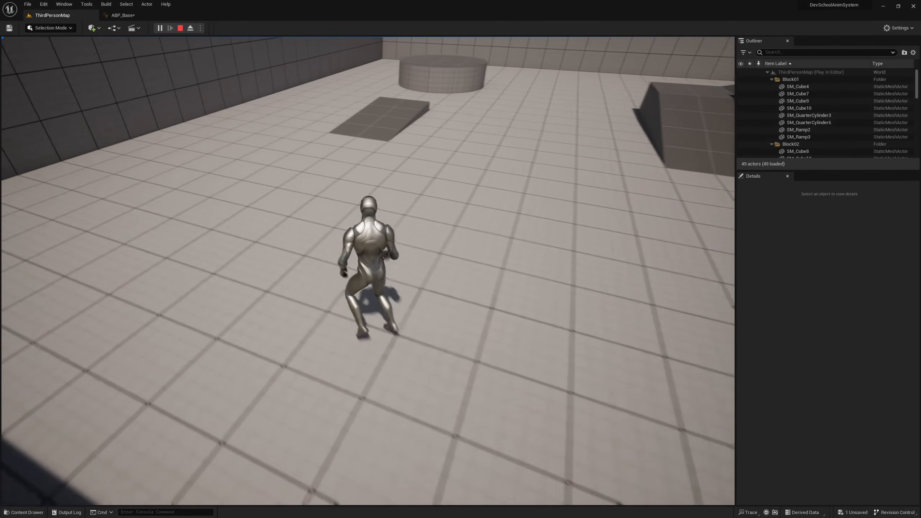
{"action": "key", "text": "w"}
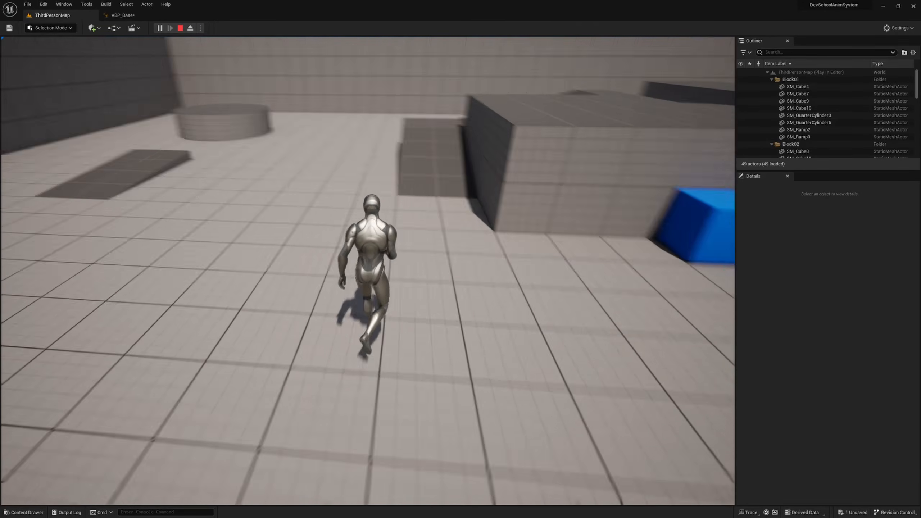
{"action": "key", "text": "w"}
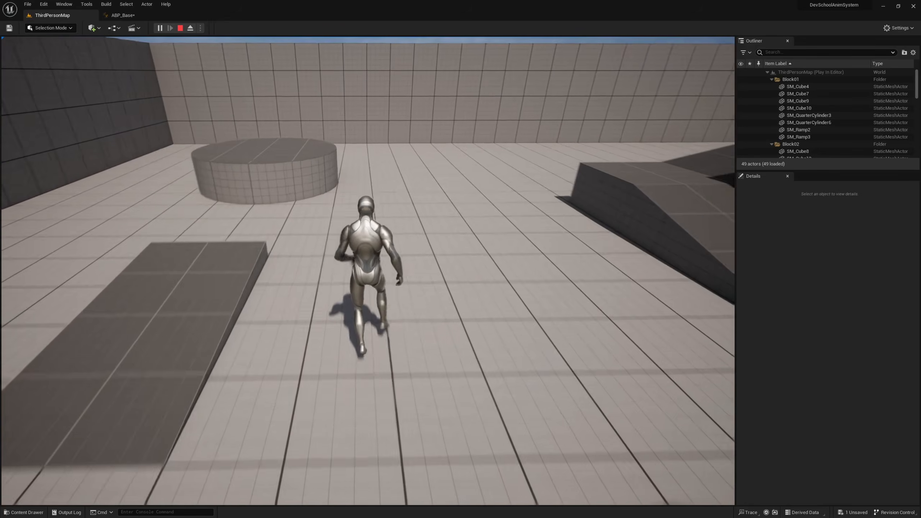
{"action": "key", "text": "w"}
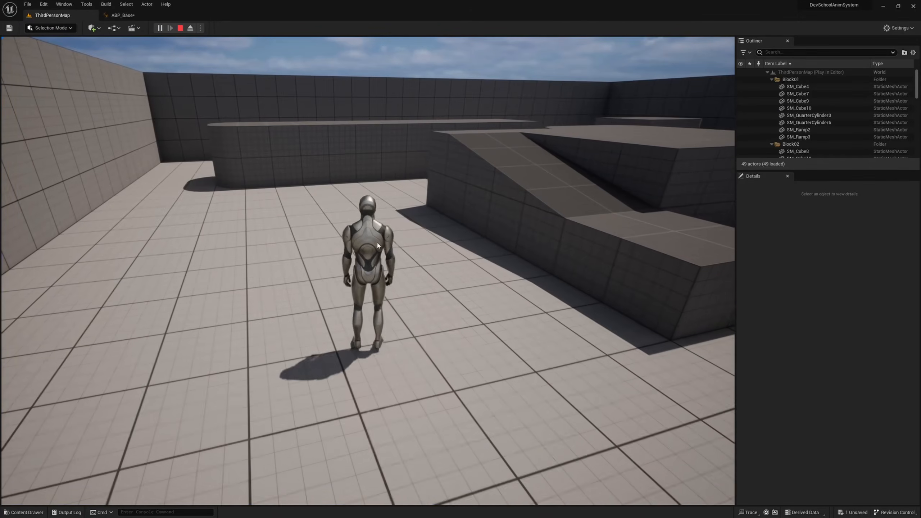
{"action": "key", "text": "Escape"}
Step: In ABP_Base's Cycle state, stack the A_N_Jog_Loop_F-000 player above A_N_Jog_Loop_B-180 and align the latter with Local To Component
{"action": "left_click", "coordinate": [122, 15]}
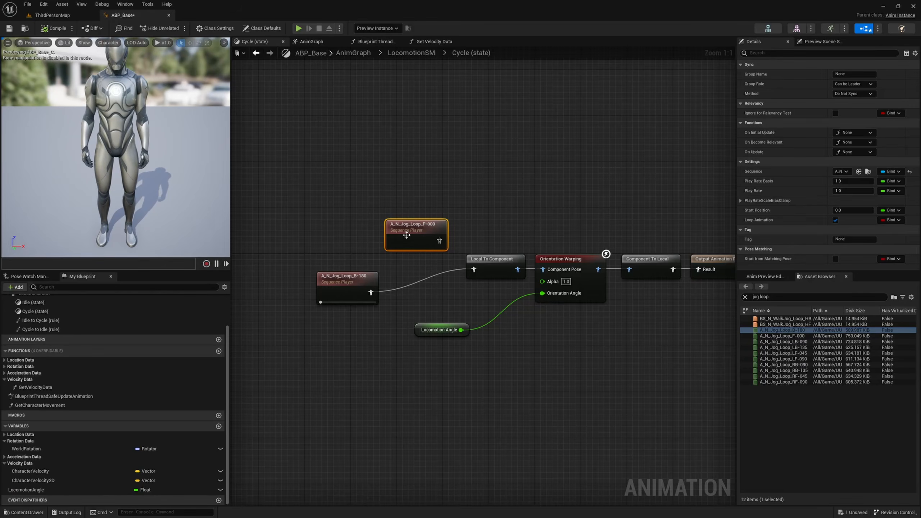
{"action": "left_click_drag", "start_coordinate": [407, 235], "coordinate": [429, 183]}
{"action": "left_click_drag", "start_coordinate": [360, 277], "coordinate": [366, 260]}
{"action": "left_click_drag", "start_coordinate": [418, 189], "coordinate": [324, 227]}
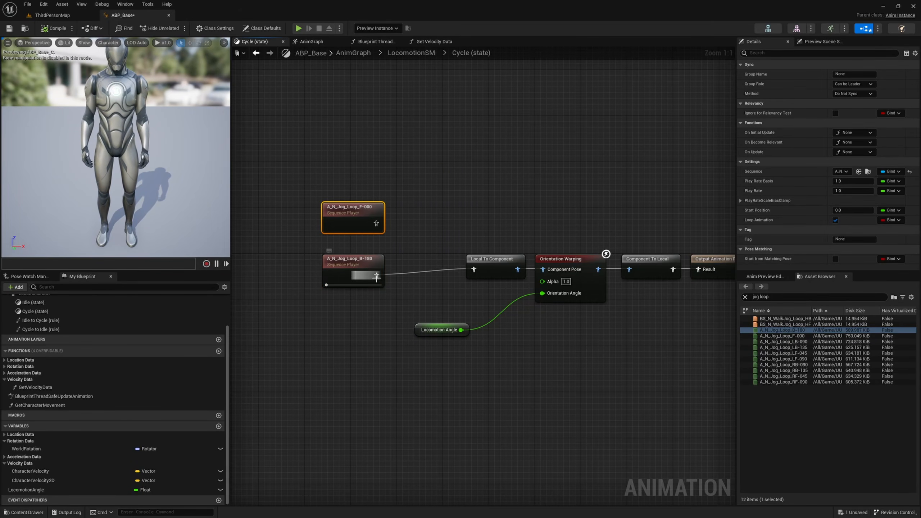
{"action": "left_click", "coordinate": [339, 265]}
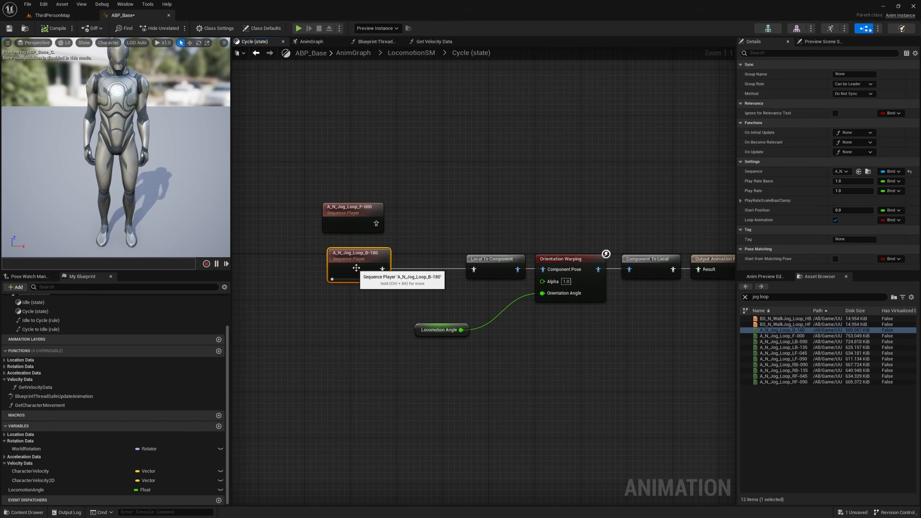
{"action": "left_click_drag", "start_coordinate": [376, 266], "coordinate": [339, 261]}
{"action": "left_click", "coordinate": [394, 331]}
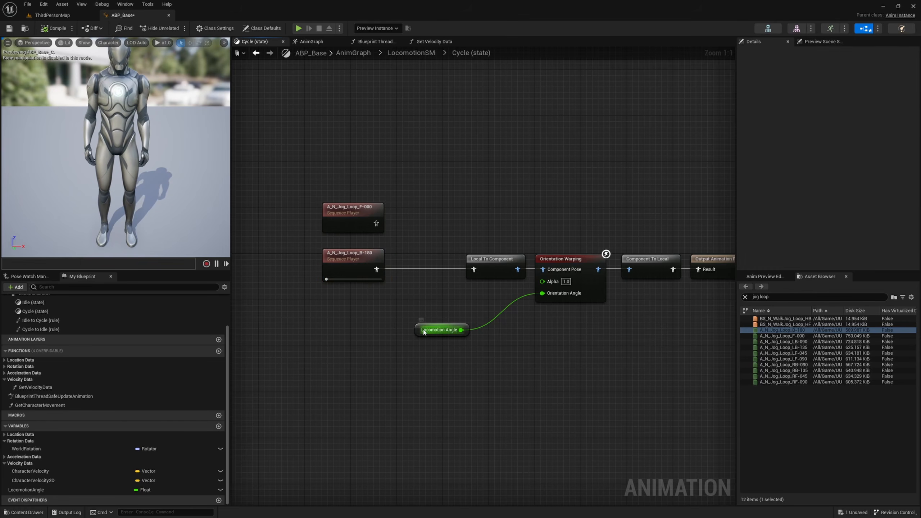
Step: Subtract 180 from Locomotion Angle, connect the result to Orientation Warping's Orientation Angle, and compile the blueprint
{"action": "mouse_move", "coordinate": [424, 333]}
{"action": "left_mouse_down"}
{"action": "mouse_move", "coordinate": [330, 327]}
{"action": "mouse_move", "coordinate": [367, 329]}
{"action": "mouse_move", "coordinate": [423, 313]}
{"action": "mouse_move", "coordinate": [426, 322]}
{"action": "left_mouse_up"}
{"action": "type", "text": "-"}
{"action": "key", "text": "Return"}
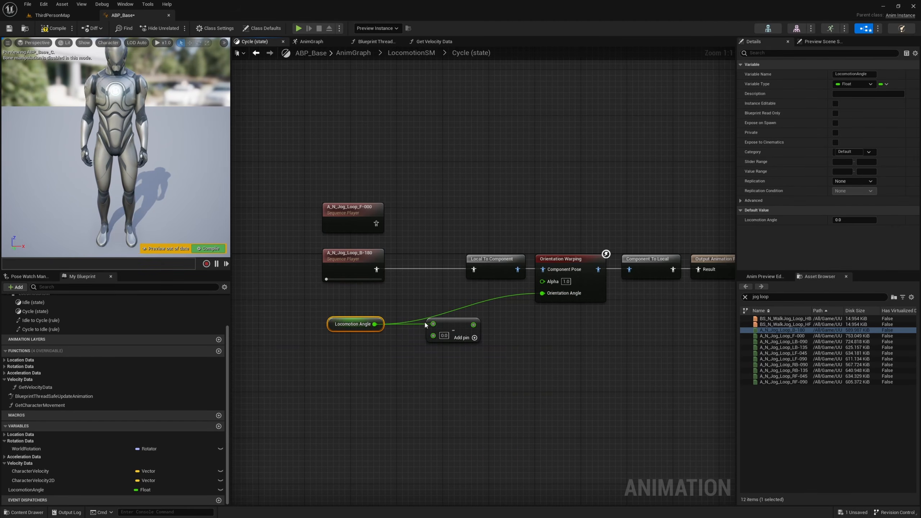
{"action": "type", "text": "180"}
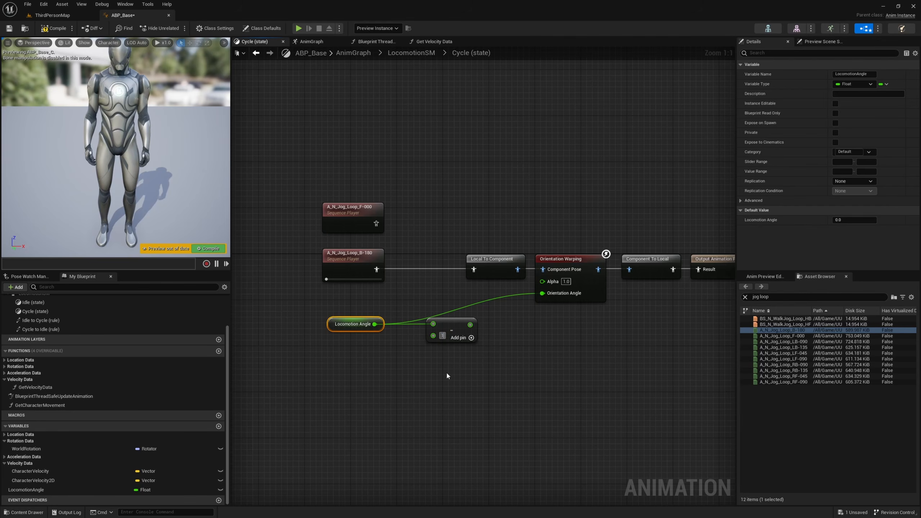
{"action": "key", "text": "Return"}
{"action": "left_click_drag", "start_coordinate": [477, 324], "coordinate": [542, 293]}
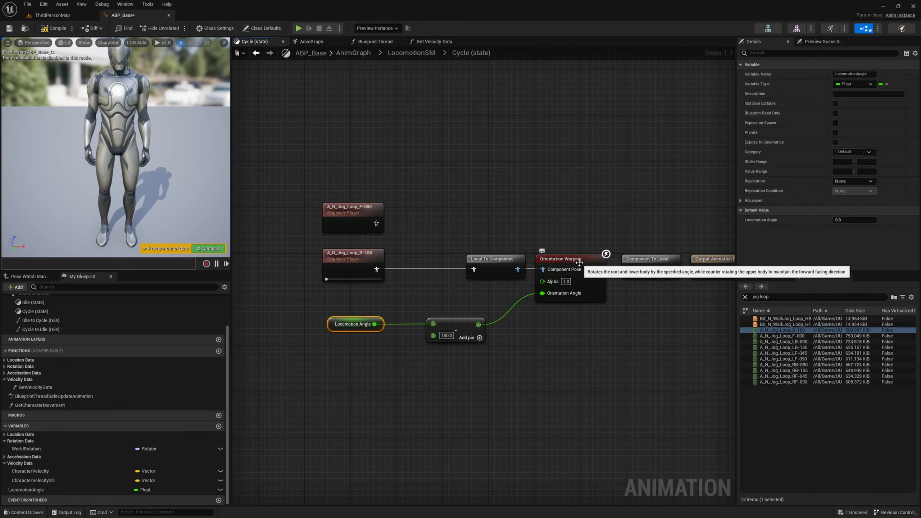
{"action": "left_click", "coordinate": [47, 29]}
Step: Move the Locomotion Angle getter closer to the subtract node in the Cycle state graph
{"action": "left_click", "coordinate": [53, 15]}
{"action": "left_click", "coordinate": [124, 15]}
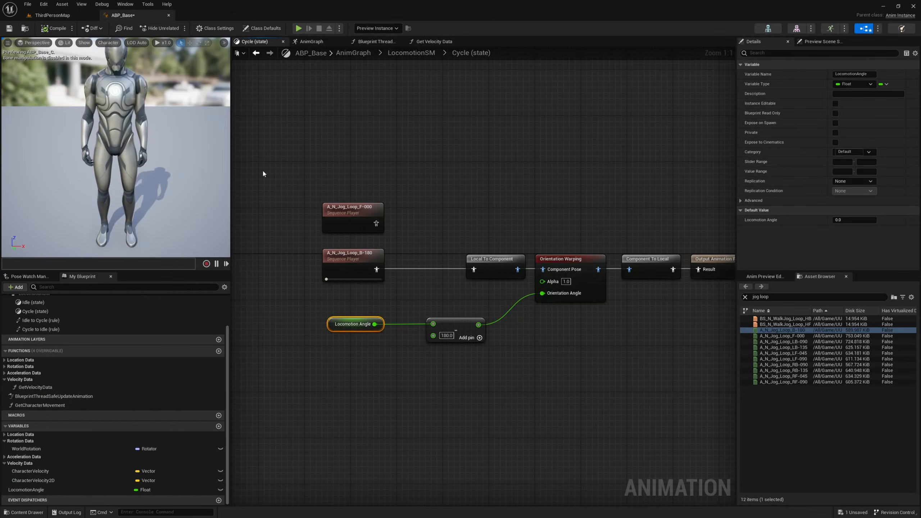
{"action": "left_click", "coordinate": [341, 332]}
{"action": "left_click", "coordinate": [334, 324]}
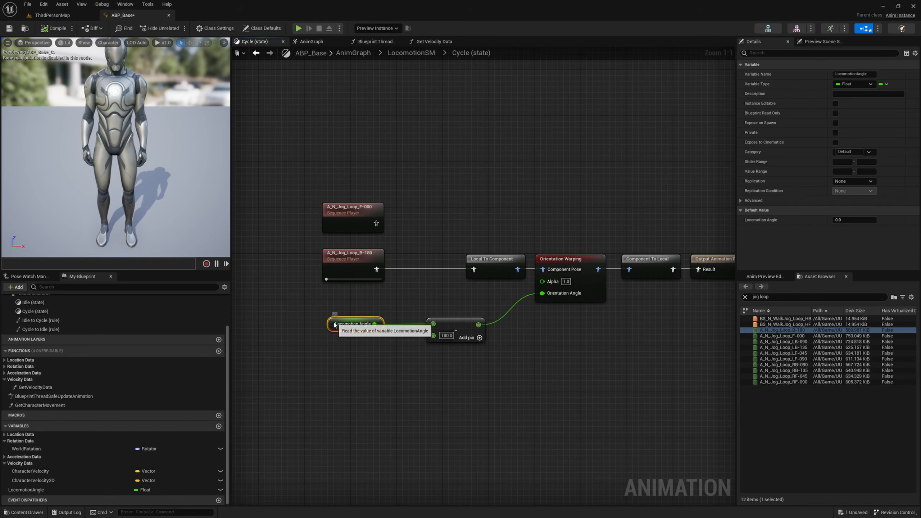
{"action": "left_click_drag", "start_coordinate": [334, 325], "coordinate": [360, 324]}
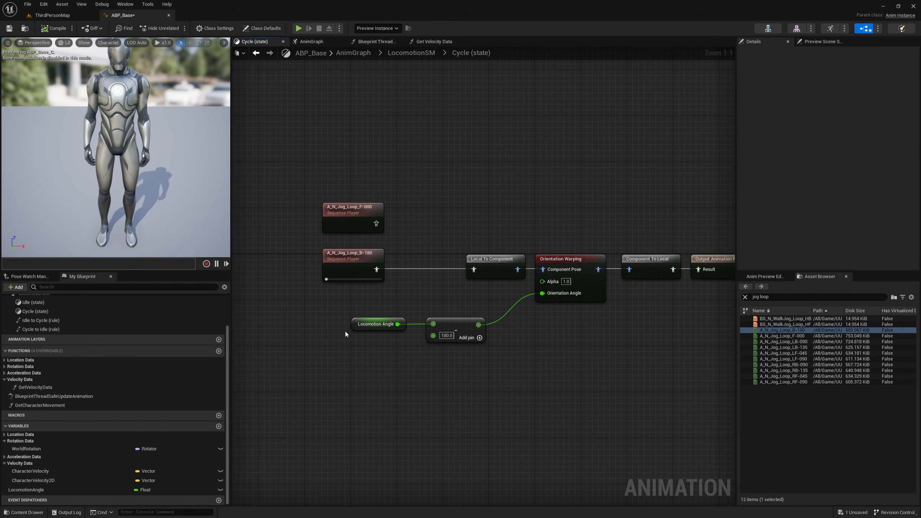
Step: Play ThirdPersonMap, run the character around to check the backward jog loop with the 180-degree offset, end the session and return to ABP_Base
{"action": "left_click", "coordinate": [51, 17]}
{"action": "key", "text": "alt+p"}
{"action": "key", "text": "w"}
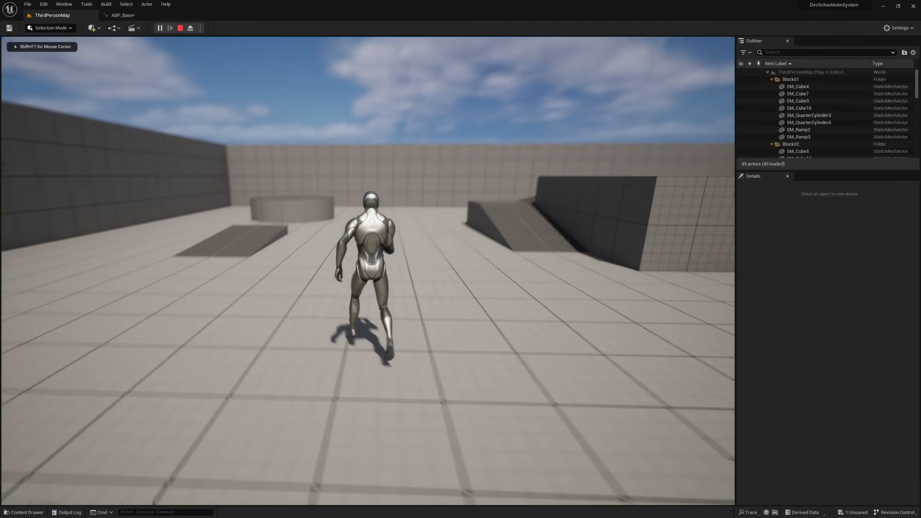
{"action": "key", "text": "w"}
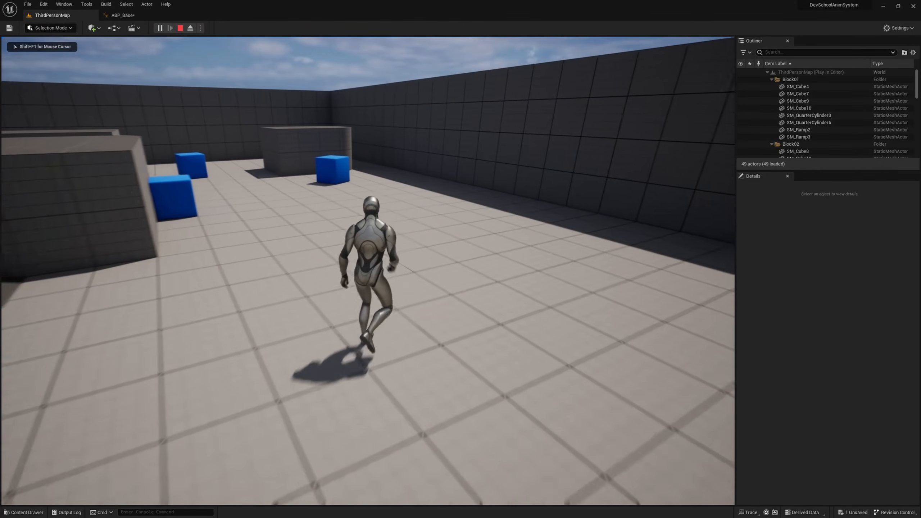
{"action": "key", "text": "w"}
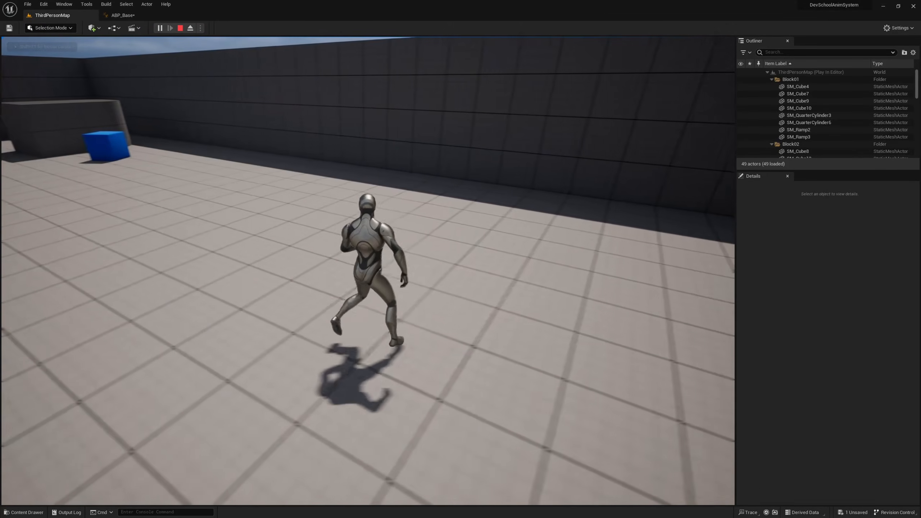
{"action": "key", "text": "w"}
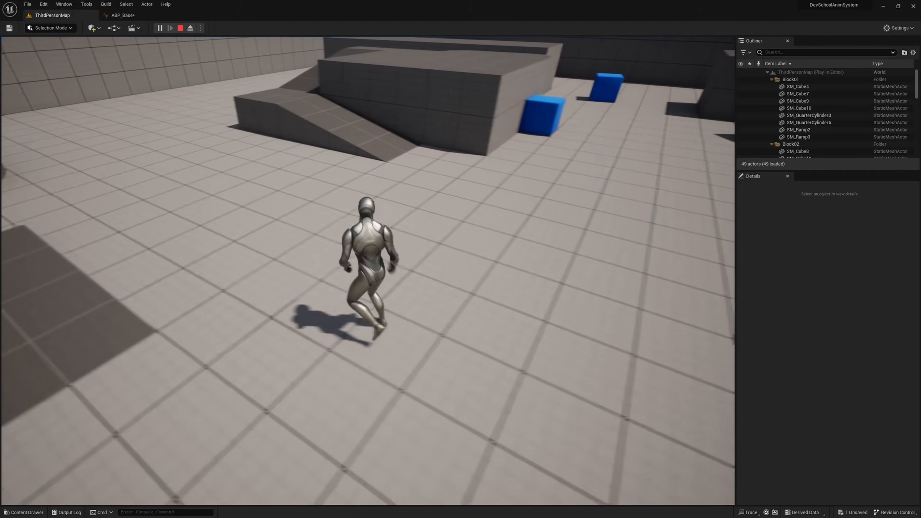
{"action": "key", "text": "w"}
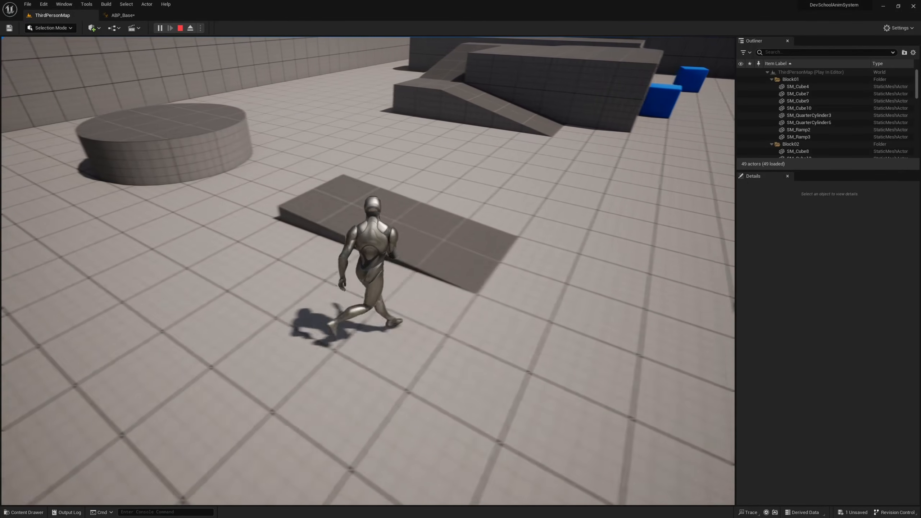
{"action": "key", "text": "Escape"}
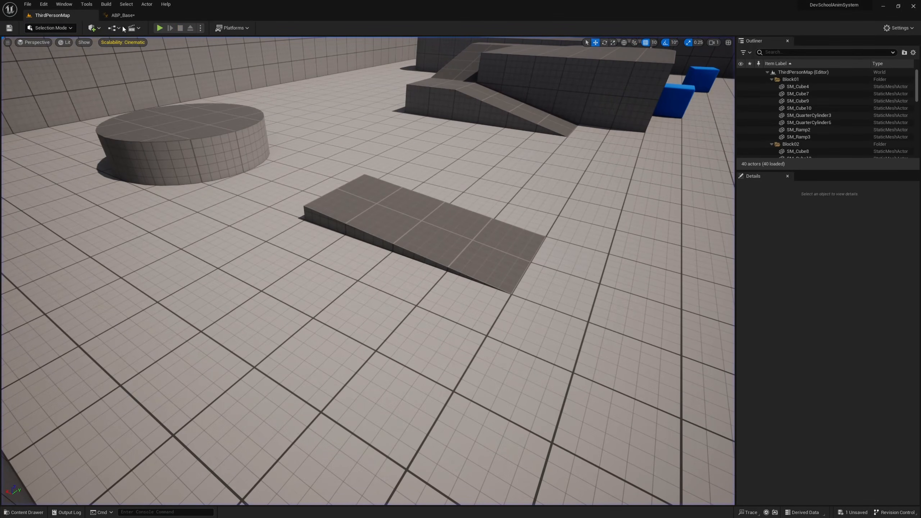
{"action": "left_click", "coordinate": [122, 15]}
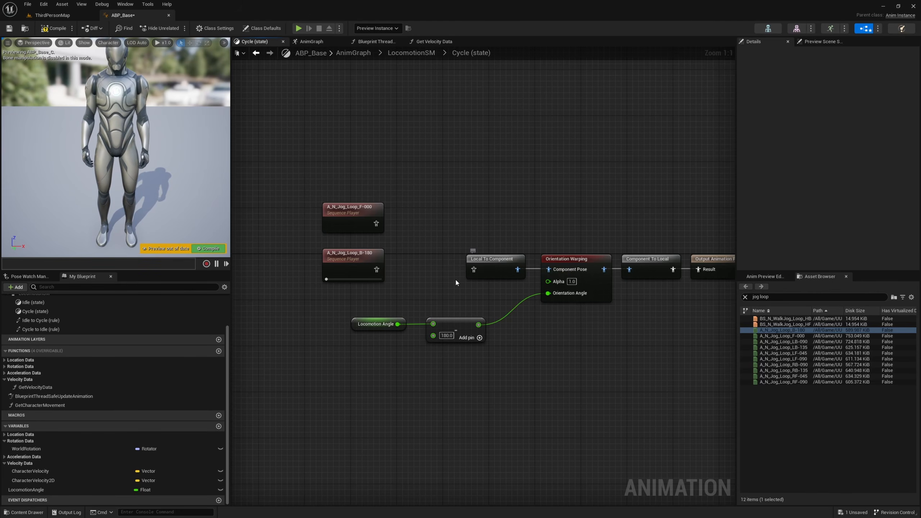
Step: Move the two jog loop players farther from Local To Component to make room in the Cycle state graph
{"action": "right_click_drag", "start_coordinate": [455, 282], "coordinate": [518, 291]}
{"action": "left_click_drag", "start_coordinate": [479, 196], "coordinate": [433, 285]}
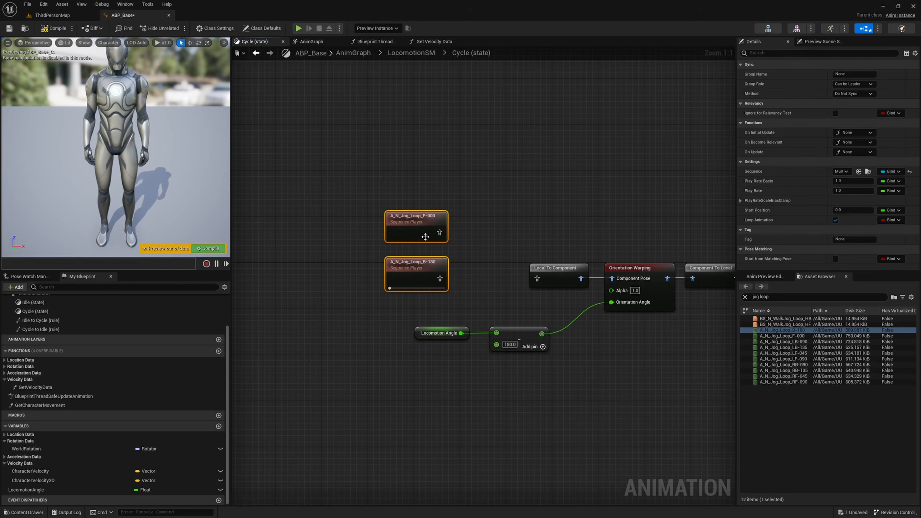
{"action": "left_click_drag", "start_coordinate": [434, 225], "coordinate": [285, 226]}
{"action": "left_click", "coordinate": [359, 237]}
{"action": "right_click_drag", "start_coordinate": [339, 250], "coordinate": [377, 273]}
Step: Add a Blend Poses by bool node, feeding A_N_Jog_Loop_F-000 into True Pose and A_N_Jog_Loop_B-180 into False Pose
{"action": "right_click", "coordinate": [378, 272]}
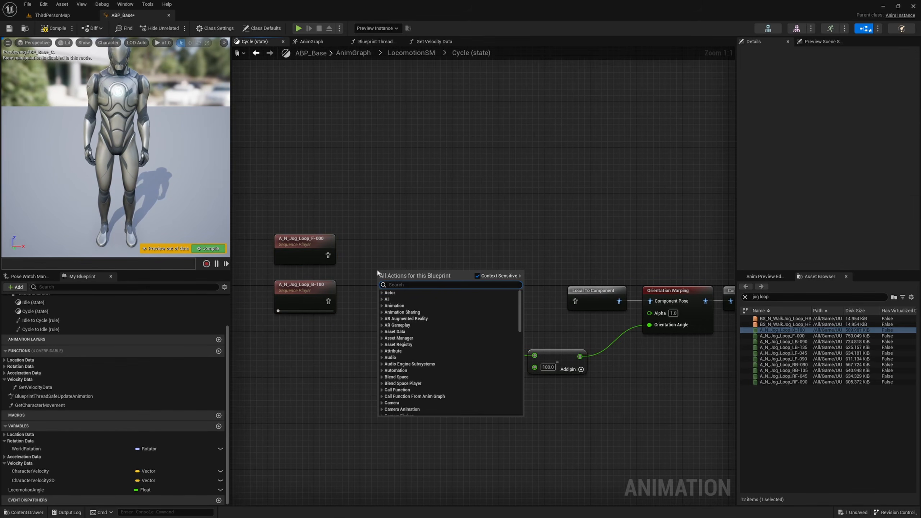
{"action": "type", "text": "blend by bool"}
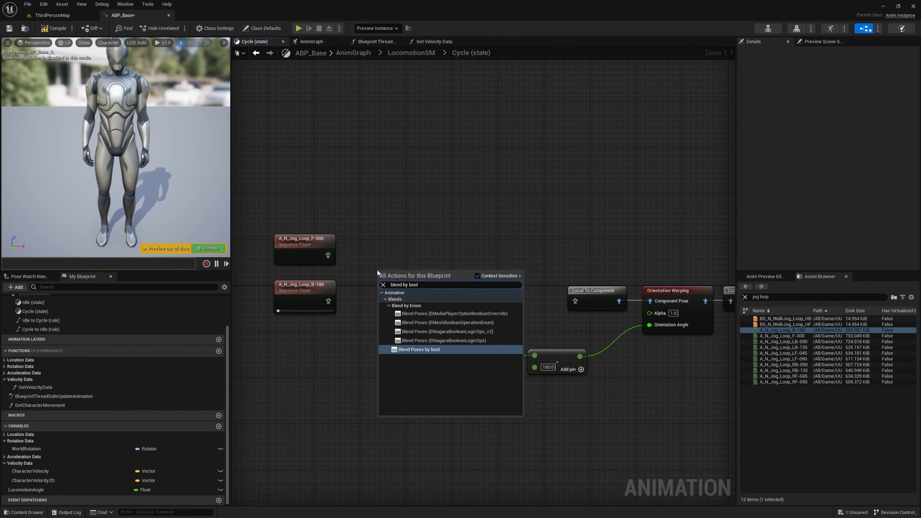
{"action": "key", "text": "Return"}
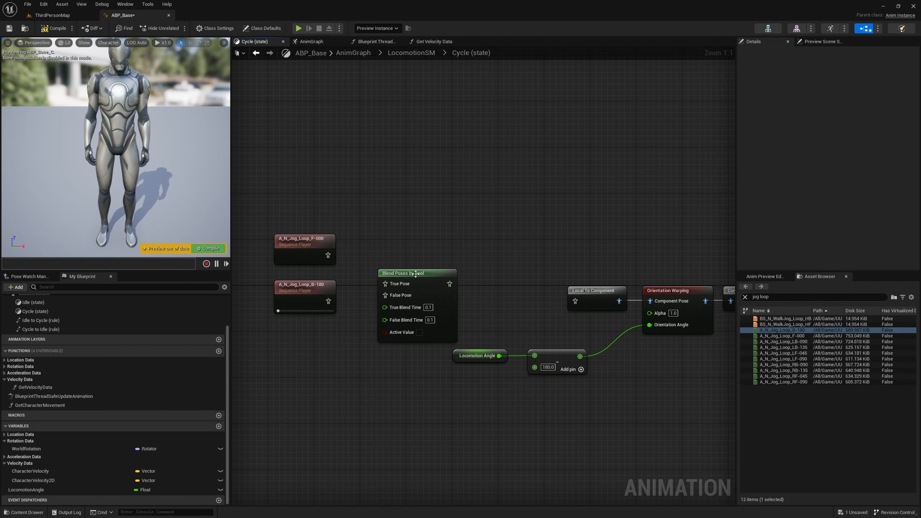
{"action": "left_click_drag", "start_coordinate": [416, 274], "coordinate": [414, 251]}
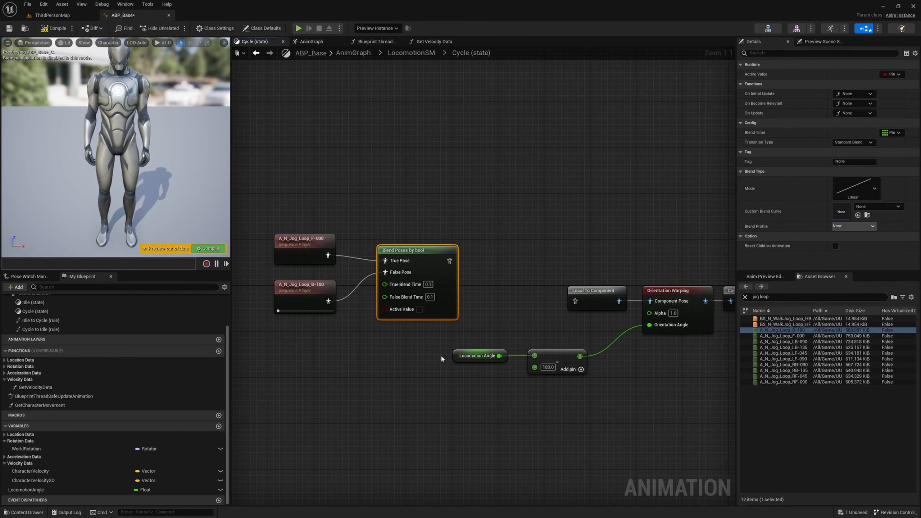
Step: Duplicate the Locomotion Angle getter beneath the jog loop players and add a Less comparison against 90 to it
{"action": "left_click", "coordinate": [454, 354]}
{"action": "right_click_drag", "start_coordinate": [454, 354], "coordinate": [531, 359]}
{"action": "key", "text": "ctrl+v"}
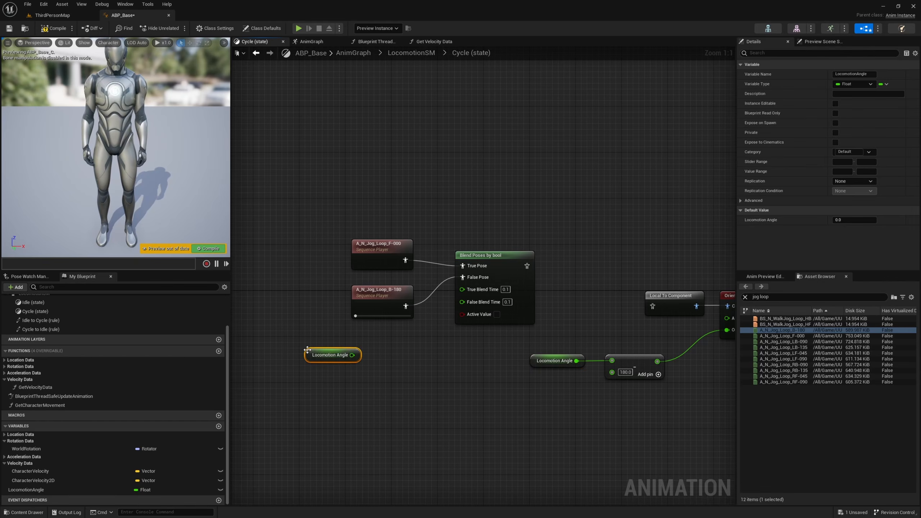
{"action": "right_click_drag", "start_coordinate": [365, 363], "coordinate": [386, 364]}
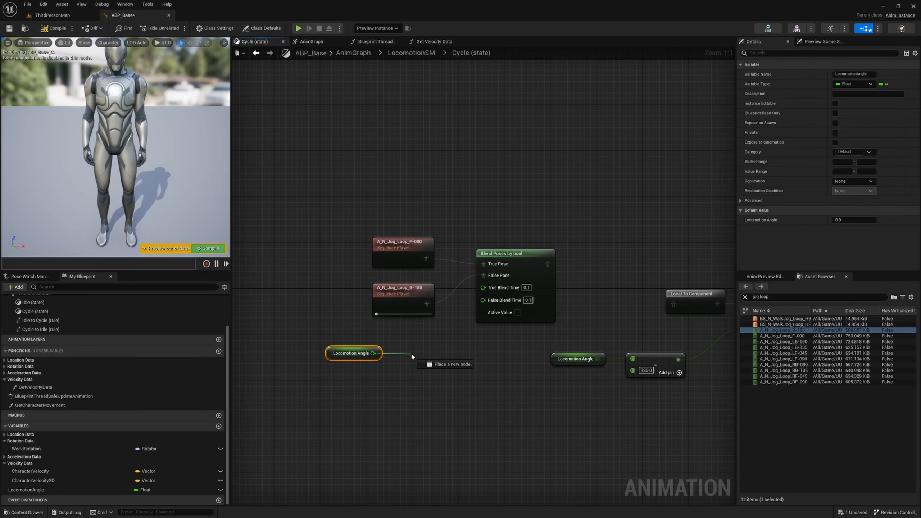
{"action": "left_click_drag", "start_coordinate": [411, 352], "coordinate": [410, 353]}
{"action": "type", "text": ">"}
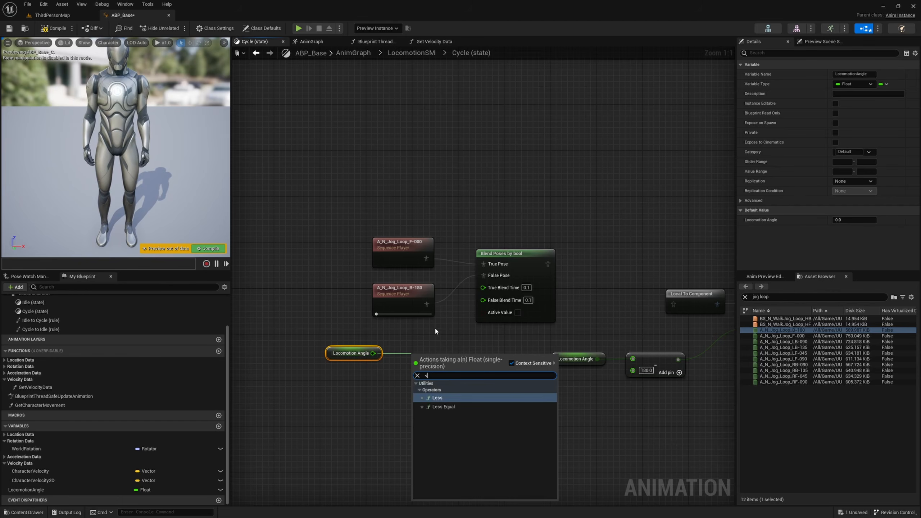
{"action": "key", "text": "Return"}
{"action": "left_click", "coordinate": [425, 371]}
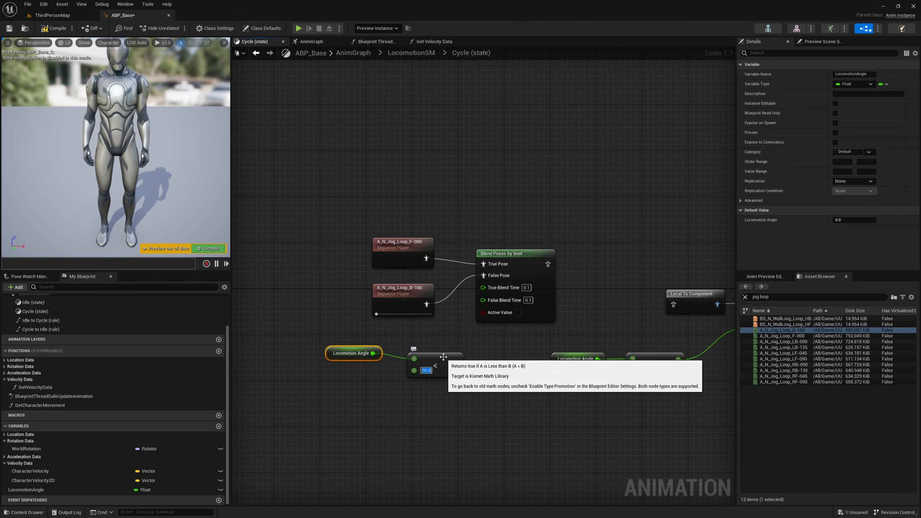
Step: Insert an ABS node between Locomotion Angle and the Less comparison, aligning the three nodes below the jog loop players
{"action": "left_click_drag", "start_coordinate": [432, 363], "coordinate": [482, 357]}
{"action": "left_click_drag", "start_coordinate": [401, 353], "coordinate": [402, 356]}
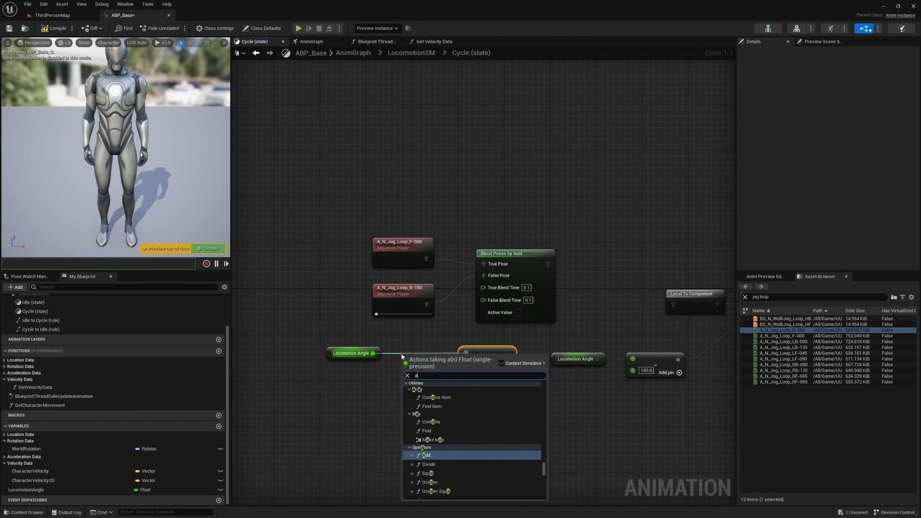
{"action": "type", "text": "abs"}
{"action": "left_click", "coordinate": [439, 426]}
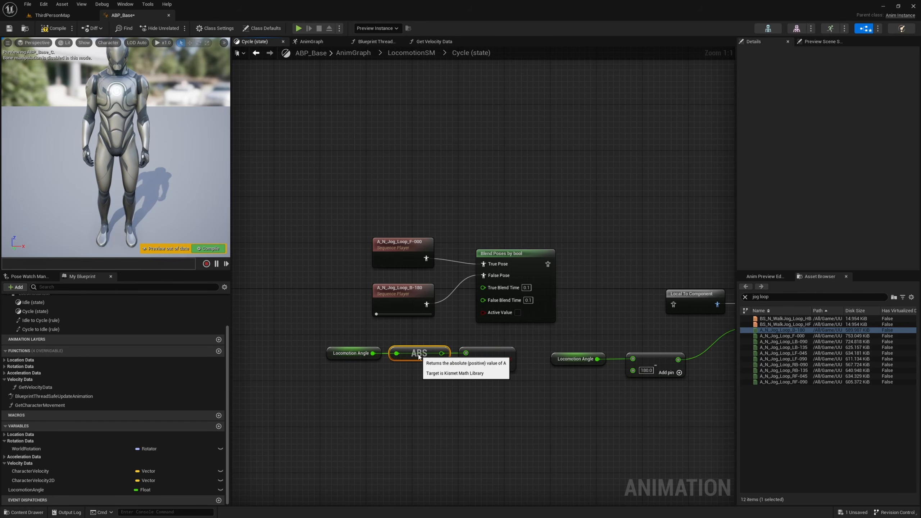
{"action": "left_click_drag", "start_coordinate": [467, 357], "coordinate": [394, 345]}
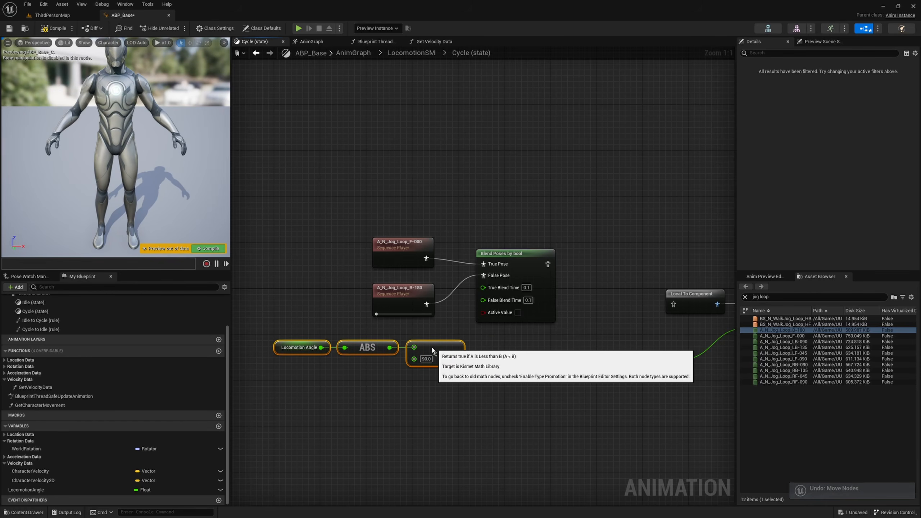
Step: Connect the Less comparison's result to the Active Value input of Blend Poses by bool
{"action": "right_click_drag", "start_coordinate": [366, 402], "coordinate": [411, 413]}
{"action": "left_click", "coordinate": [411, 413]}
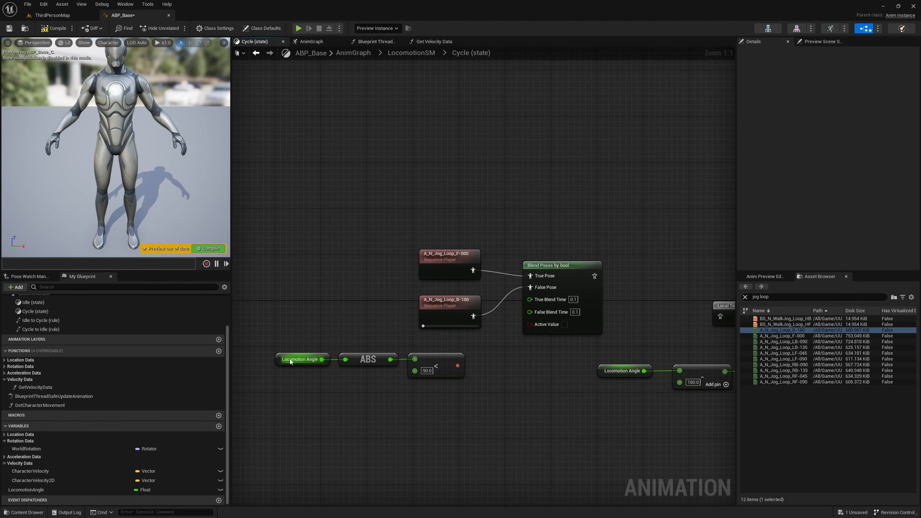
{"action": "left_click", "coordinate": [300, 359]}
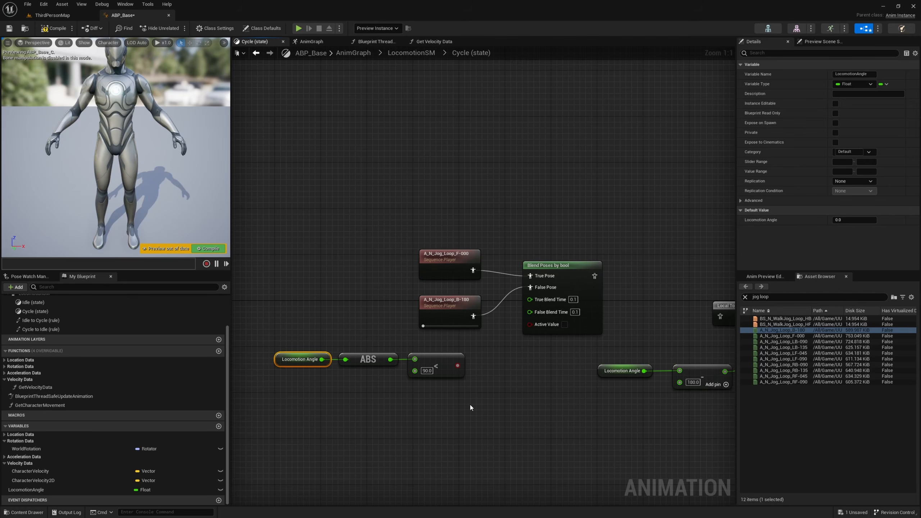
{"action": "right_click_drag", "start_coordinate": [467, 395], "coordinate": [428, 412]}
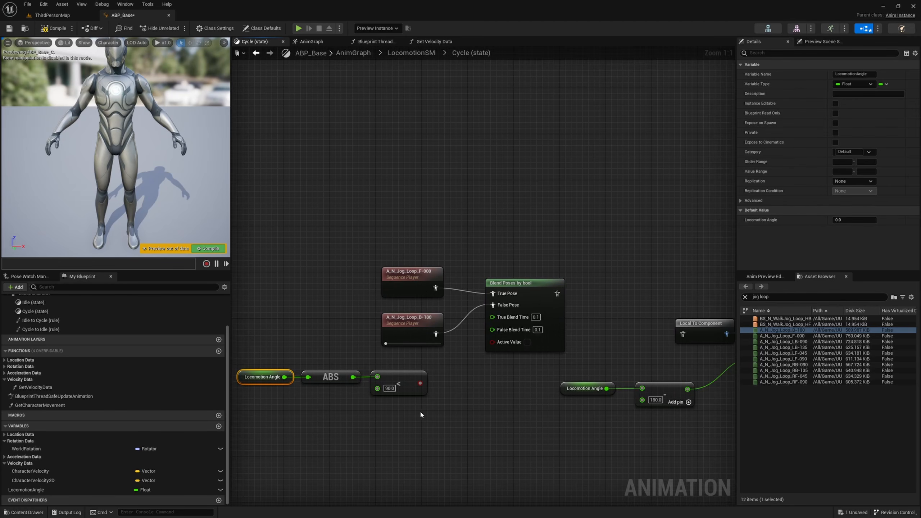
{"action": "left_click", "coordinate": [423, 411]}
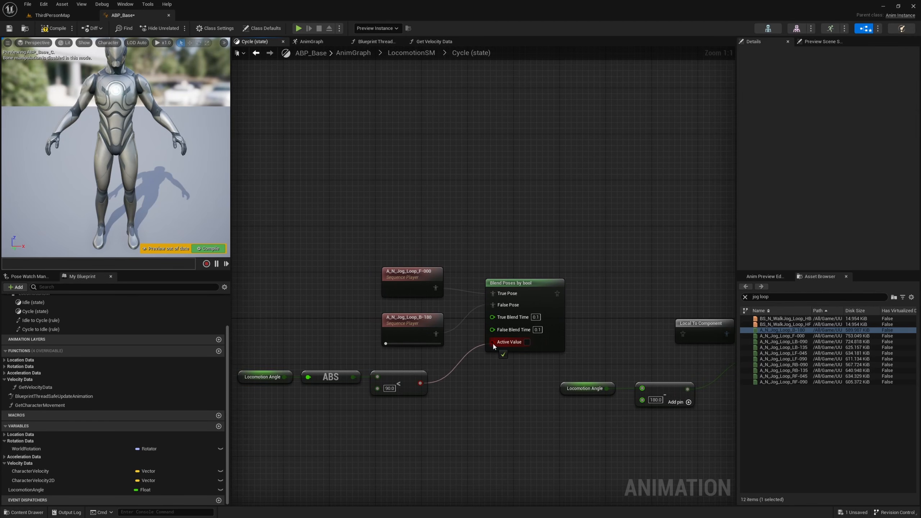
Step: Connect Blend Poses by bool directly to Output Animation Pose, place the output node beside it, and compile the blueprint
{"action": "scroll", "coordinate": [492, 342], "scroll_direction": "down", "scroll_amount": 2}
{"action": "right_click_drag", "start_coordinate": [532, 284], "coordinate": [348, 302]}
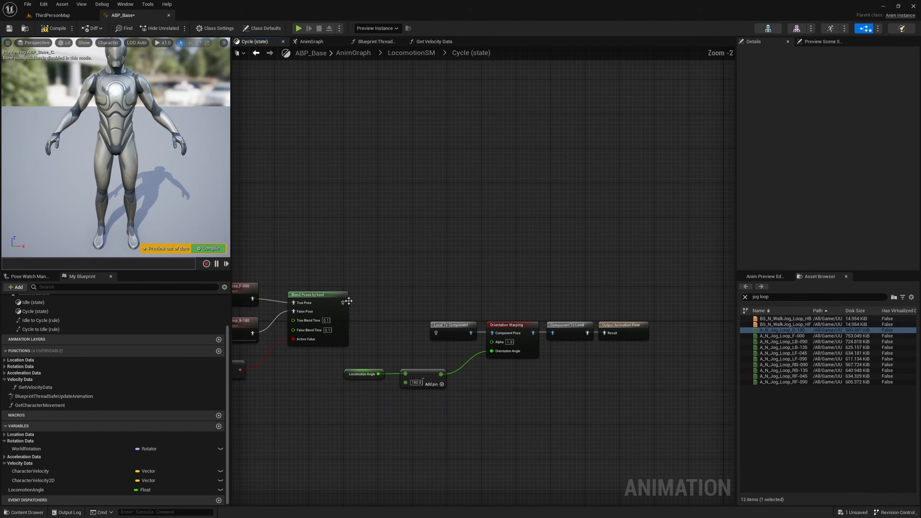
{"action": "left_click_drag", "start_coordinate": [604, 336], "coordinate": [604, 337]}
{"action": "left_click_drag", "start_coordinate": [631, 325], "coordinate": [413, 298]}
{"action": "left_click", "coordinate": [51, 29]}
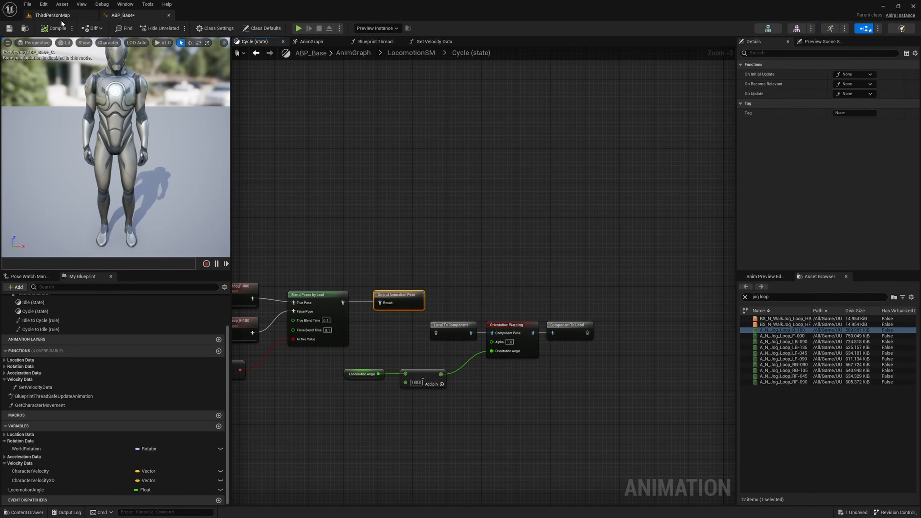
Step: Play ThirdPersonMap, run the character around to check the blend between forward and backward jog loops, end the session and return to ABP_Base
{"action": "left_click", "coordinate": [55, 15]}
{"action": "key", "text": "alt+p"}
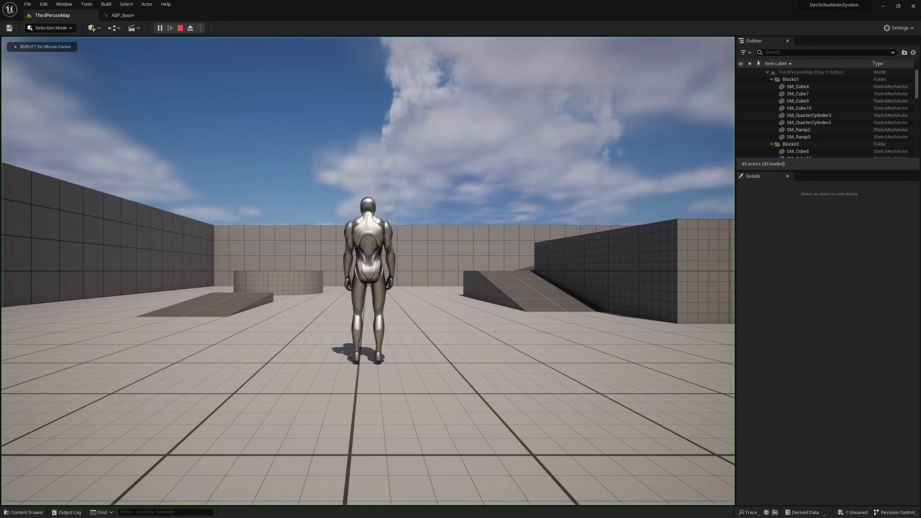
{"action": "key", "text": "w"}
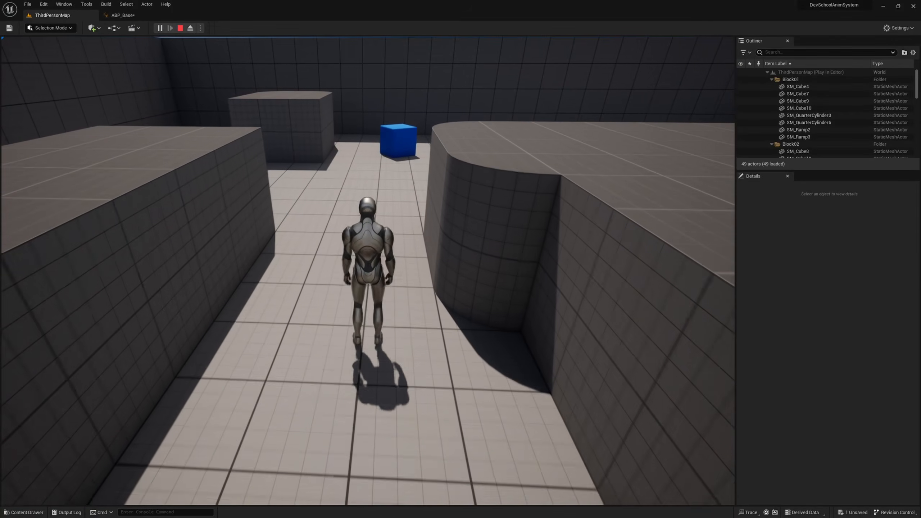
{"action": "key", "text": "Escape"}
{"action": "left_click", "coordinate": [147, 15]}
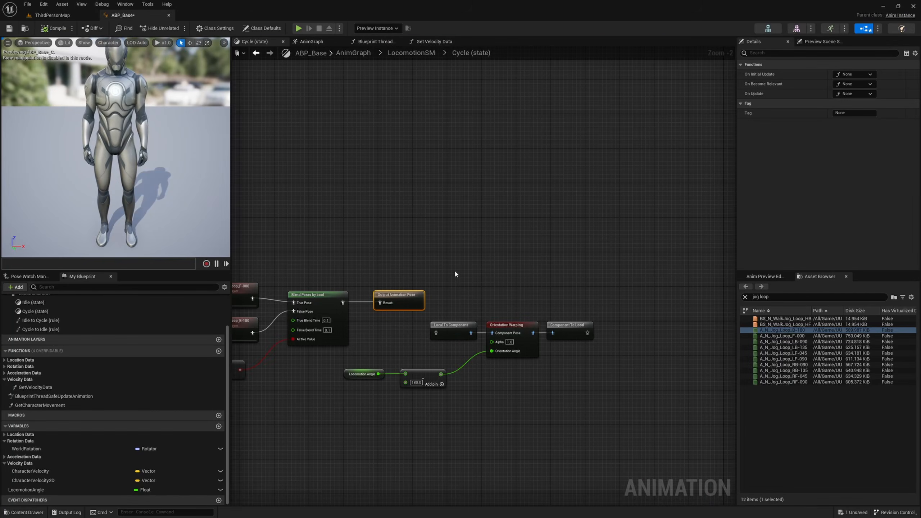
Step: Reposition the disconnected Orientation Warping chain and its angle nodes below the Output Animation Pose node
{"action": "right_click_drag", "start_coordinate": [454, 269], "coordinate": [472, 197]}
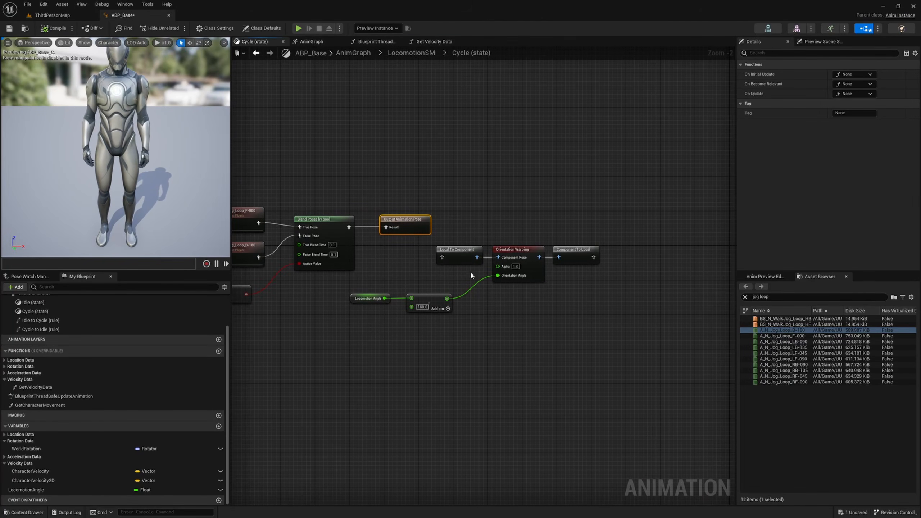
{"action": "right_click_drag", "start_coordinate": [418, 328], "coordinate": [472, 345]}
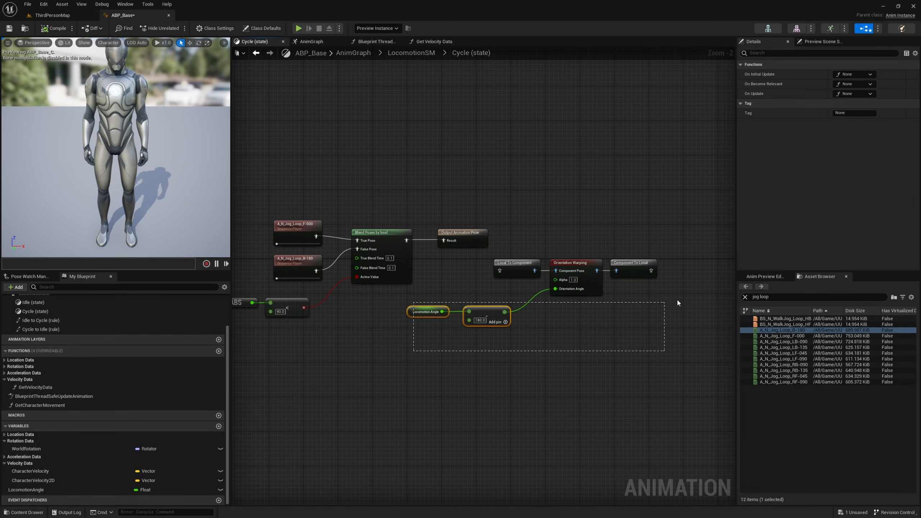
{"action": "left_click_drag", "start_coordinate": [678, 303], "coordinate": [736, 264]}
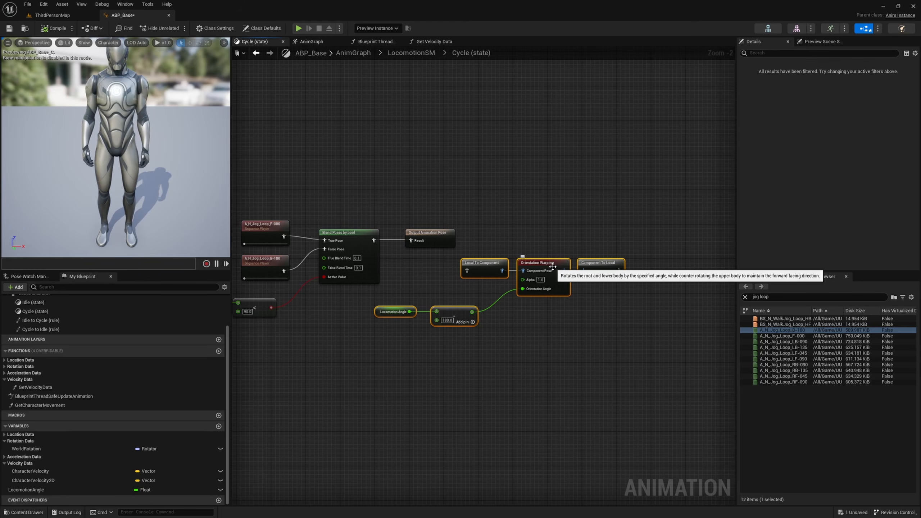
{"action": "right_click_drag", "start_coordinate": [540, 263], "coordinate": [643, 264]}
{"action": "left_click_drag", "start_coordinate": [644, 264], "coordinate": [424, 163]}
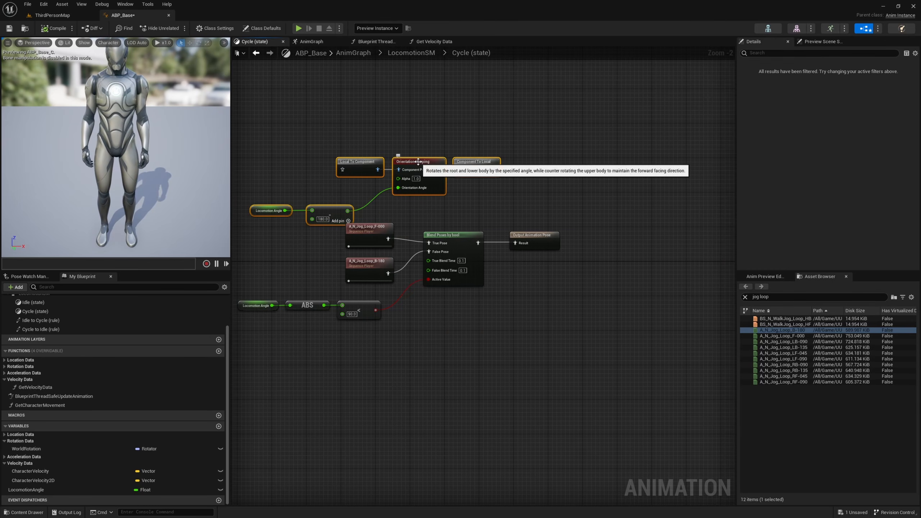
{"action": "left_click_drag", "start_coordinate": [431, 172], "coordinate": [628, 303]}
{"action": "right_click_drag", "start_coordinate": [628, 303], "coordinate": [505, 332]}
{"action": "left_click", "coordinate": [511, 316]}
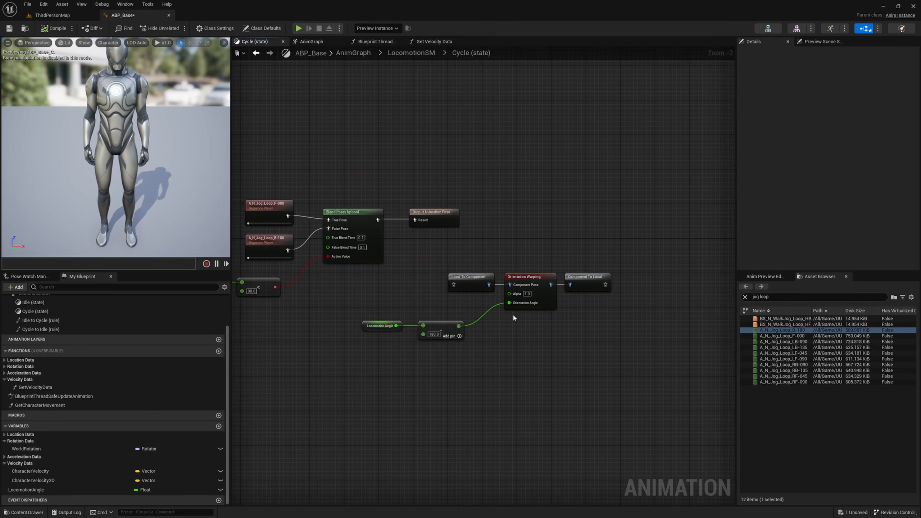
Step: Disconnect Orientation Warping's Orientation Angle, move Component To Local slightly away, and set the warping node's evaluation mode to Graph
{"action": "scroll", "coordinate": [514, 316], "scroll_direction": "up", "scroll_amount": 2}
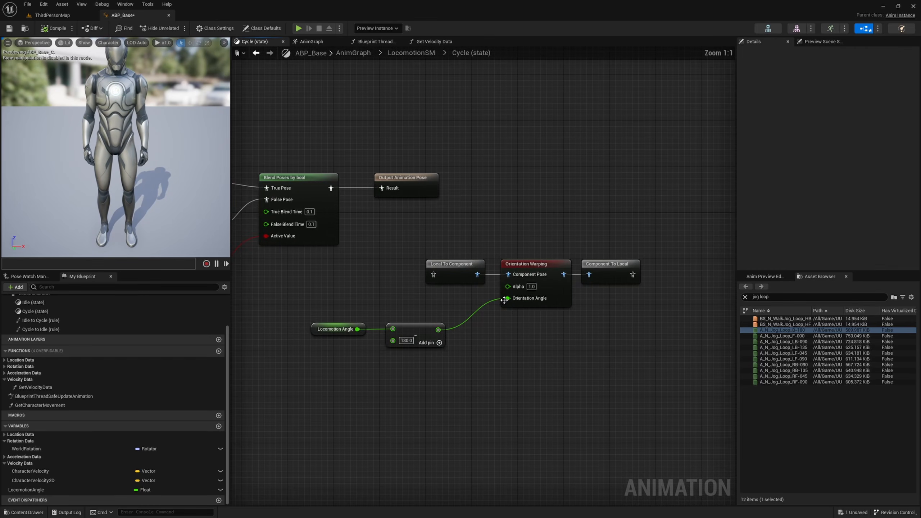
{"action": "left_click", "coordinate": [559, 277]}
{"action": "left_click_drag", "start_coordinate": [613, 263], "coordinate": [630, 264]}
{"action": "left_click", "coordinate": [545, 264]}
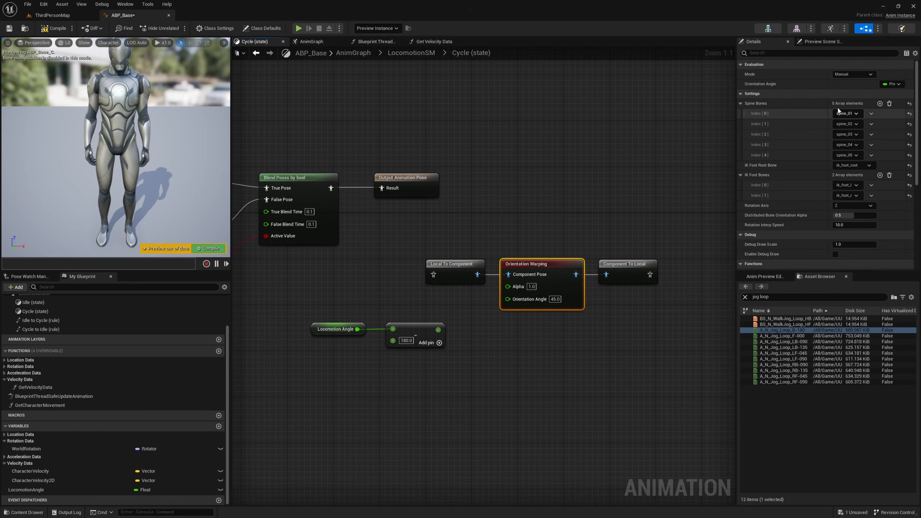
{"action": "left_click", "coordinate": [866, 74]}
{"action": "left_click", "coordinate": [845, 87]}
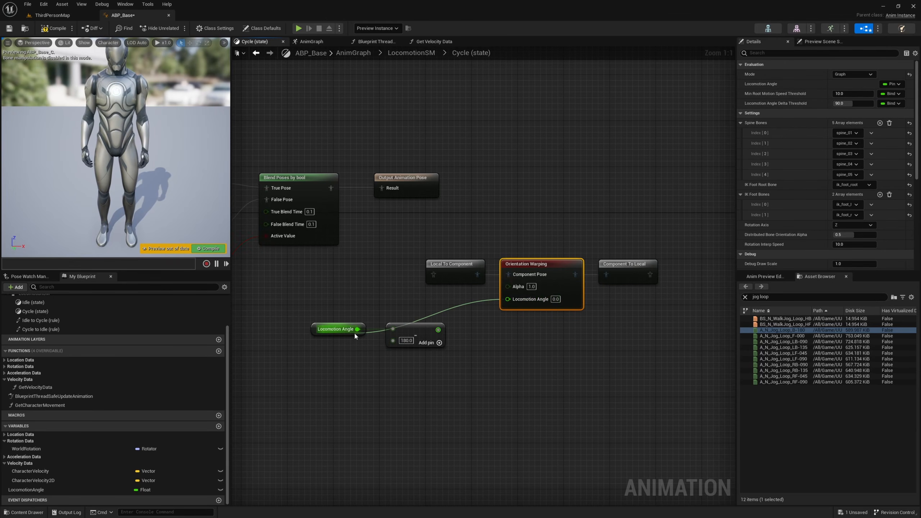
Step: Connect the Locomotion Angle getter directly to Orientation Warping, delete the subtract node, and move the getter closer
{"action": "left_click_drag", "start_coordinate": [413, 329], "coordinate": [445, 348]}
{"action": "key", "text": "Delete"}
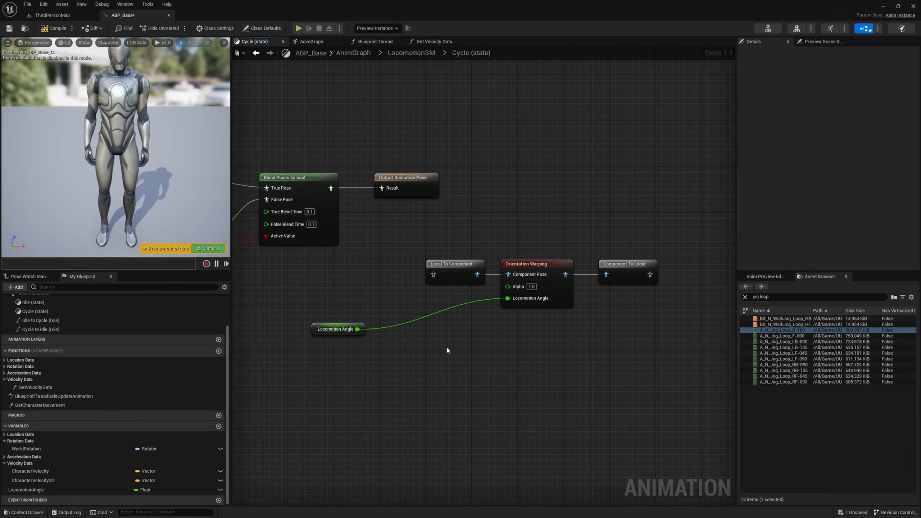
{"action": "left_click_drag", "start_coordinate": [312, 334], "coordinate": [420, 317]}
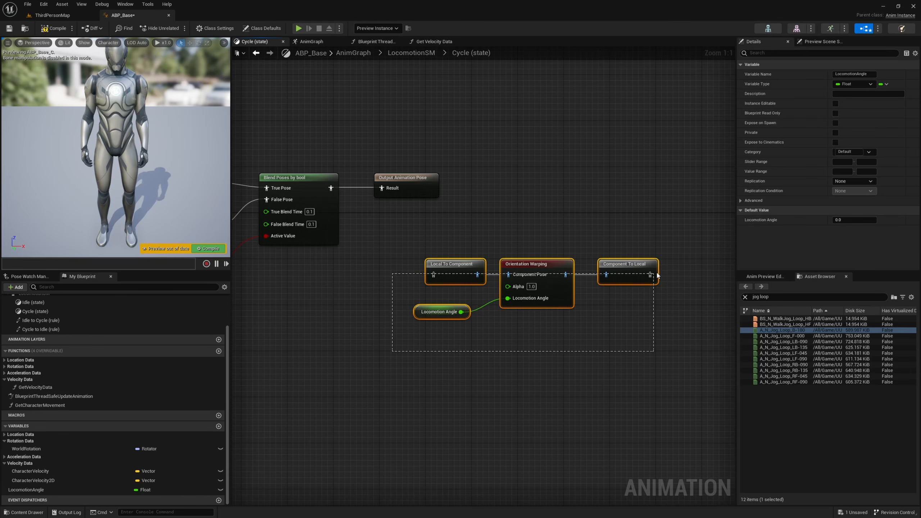
Step: Insert the Orientation Warping chain between Blend Poses by bool and Output Animation Pose, and compile the blueprint
{"action": "left_click_drag", "start_coordinate": [657, 276], "coordinate": [656, 276]}
{"action": "left_click_drag", "start_coordinate": [428, 191], "coordinate": [629, 191]}
{"action": "left_click_drag", "start_coordinate": [421, 344], "coordinate": [629, 270]}
{"action": "left_click_drag", "start_coordinate": [540, 266], "coordinate": [517, 180]}
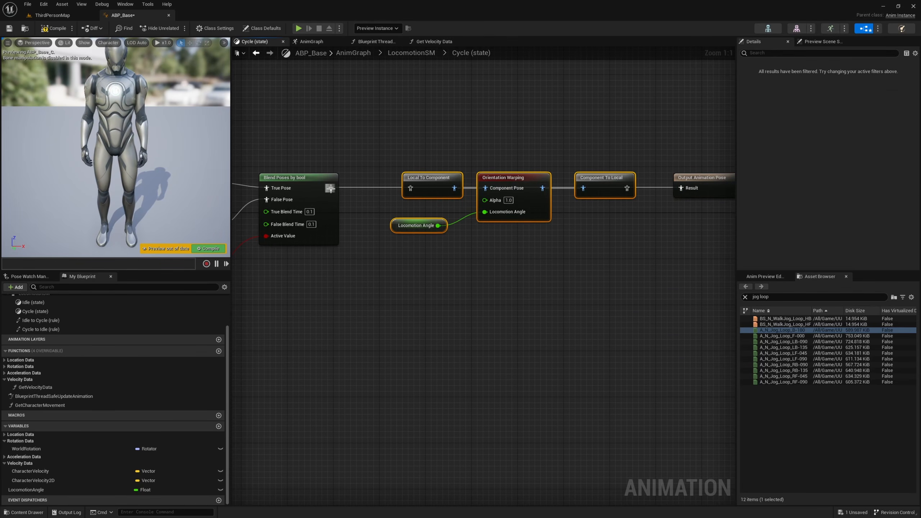
{"action": "right_click_drag", "start_coordinate": [588, 220], "coordinate": [469, 227]}
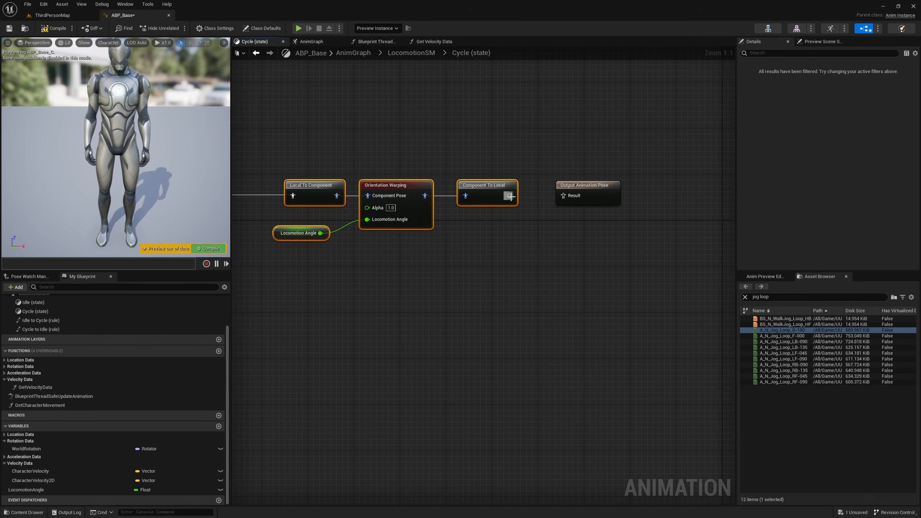
{"action": "left_click_drag", "start_coordinate": [590, 195], "coordinate": [572, 189]}
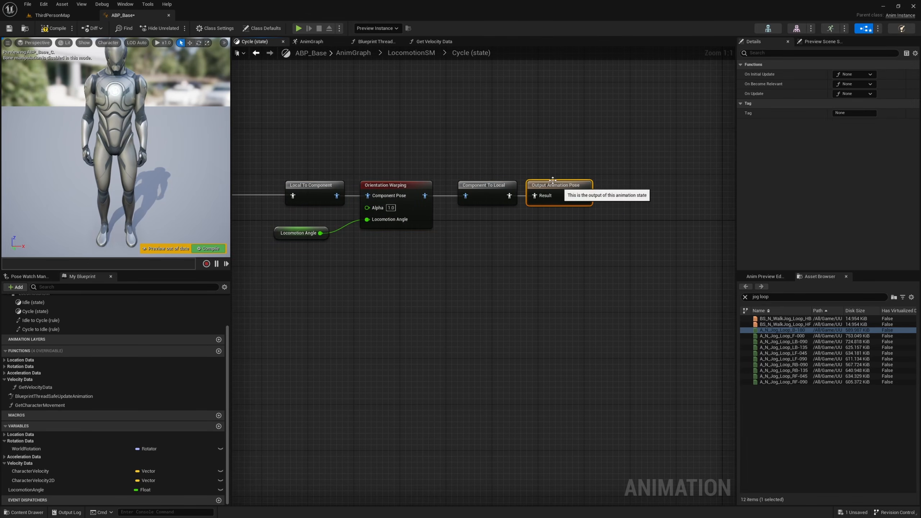
{"action": "left_click", "coordinate": [543, 168]}
{"action": "left_click", "coordinate": [50, 29]}
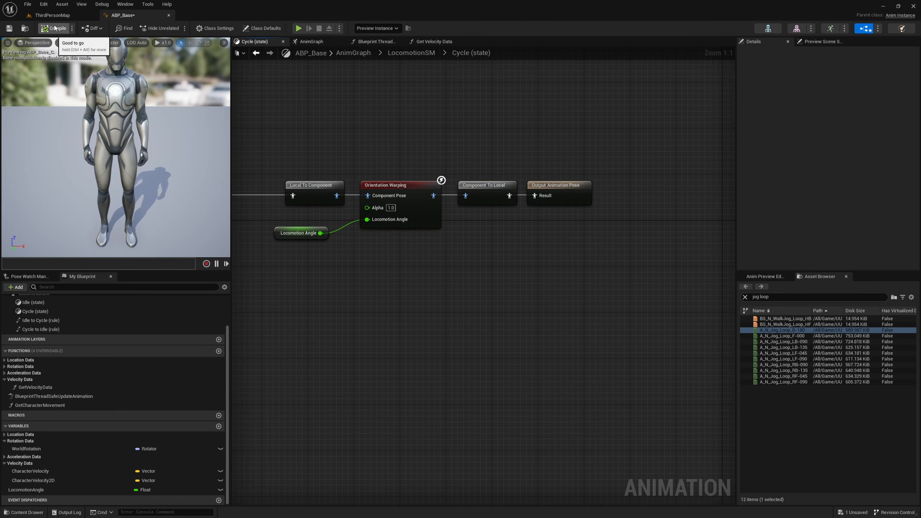
Step: Play ThirdPersonMap, run the character forward to examine the jog animation with orientation warping, and stop the play session
{"action": "left_click", "coordinate": [53, 14]}
{"action": "left_click", "coordinate": [159, 28]}
{"action": "key", "text": "w"}
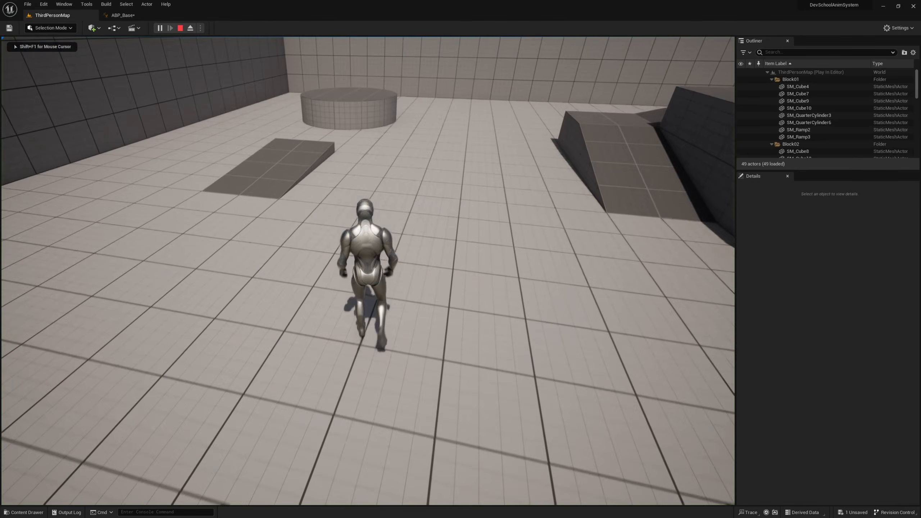
{"action": "key", "text": "w"}
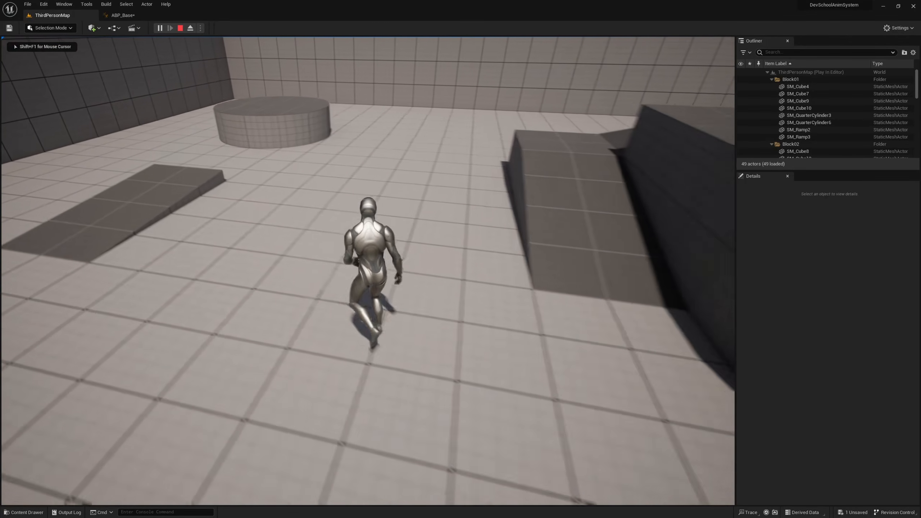
{"action": "key", "text": "w"}
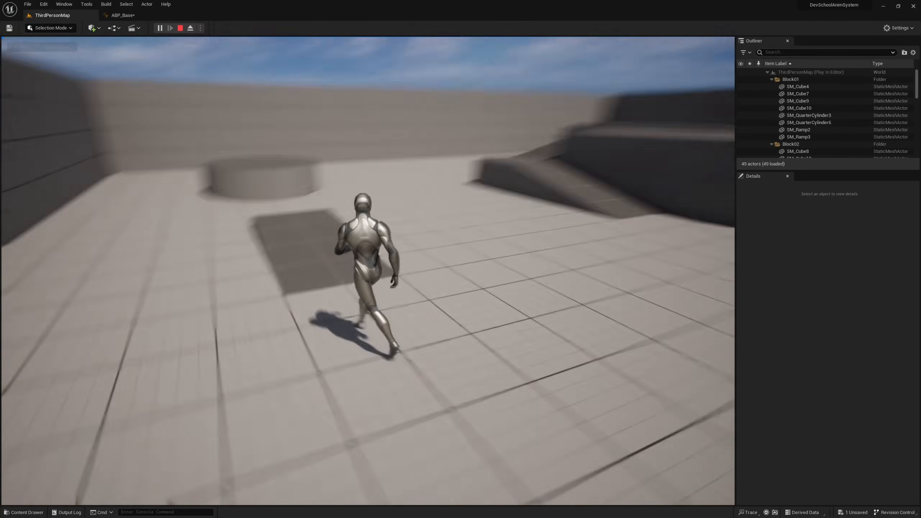
{"action": "key", "text": "w"}
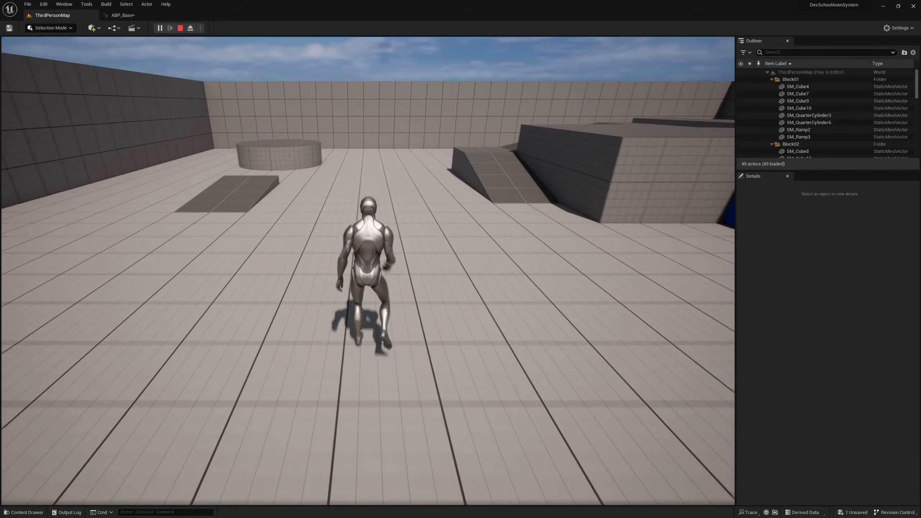
{"action": "key", "text": "Escape"}
Step: Return to ABP_Base's Cycle state, open the A_N_Jog_Loop_B-180 animation, and dock its editor in the main window
{"action": "left_click", "coordinate": [148, 15]}
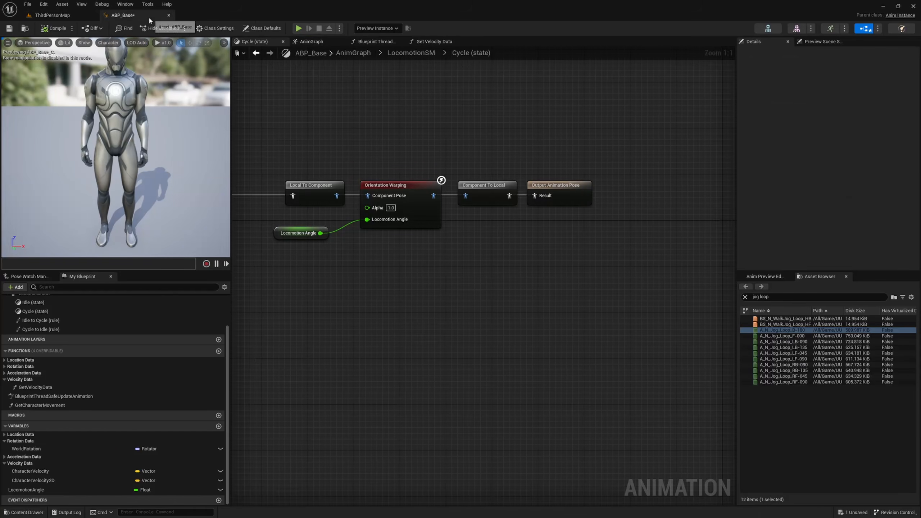
{"action": "right_click_drag", "start_coordinate": [540, 266], "coordinate": [617, 281]}
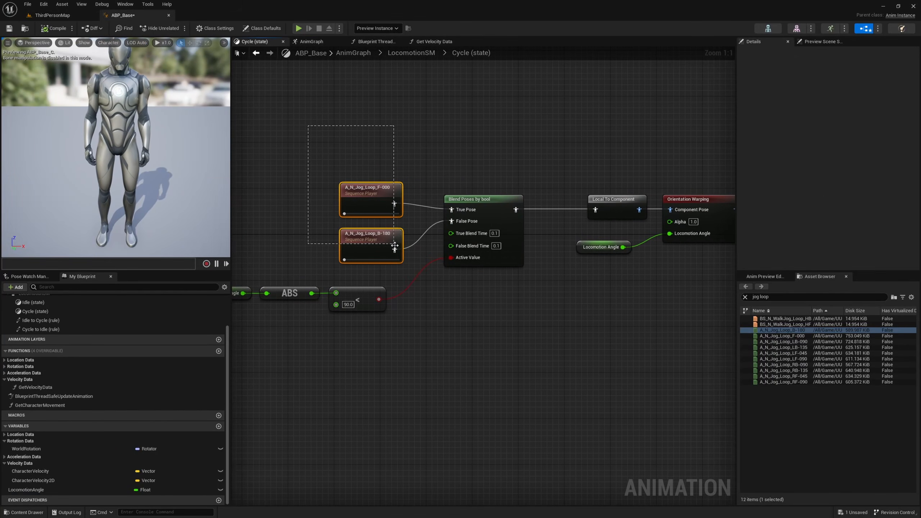
{"action": "left_click_drag", "start_coordinate": [395, 246], "coordinate": [394, 244]}
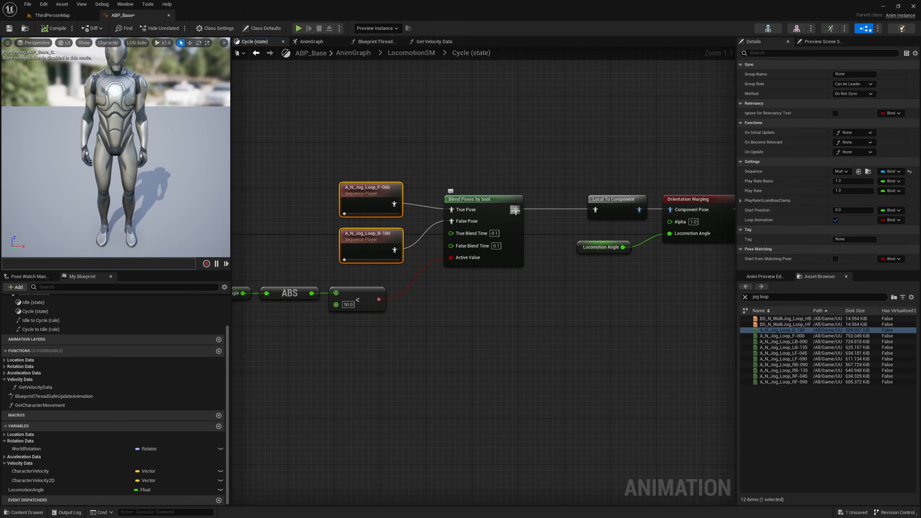
{"action": "right_click_drag", "start_coordinate": [541, 233], "coordinate": [479, 234]}
{"action": "left_click", "coordinate": [497, 277]}
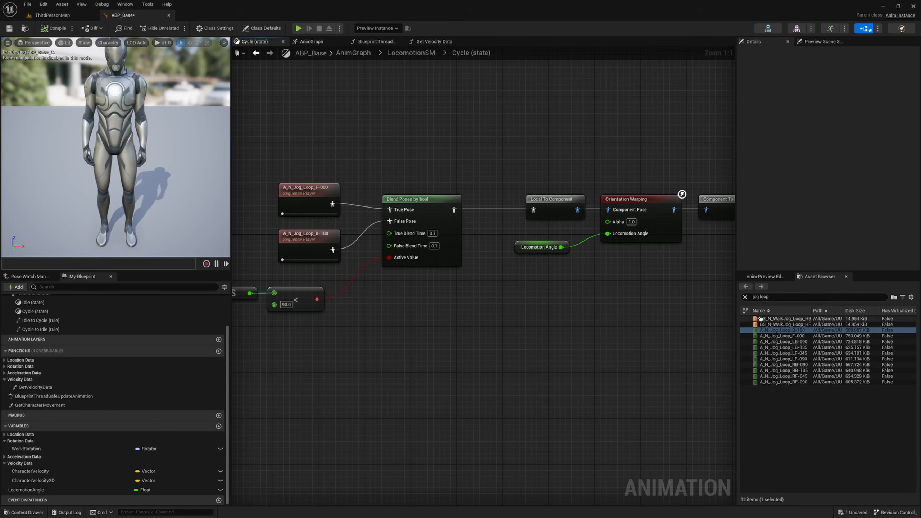
{"action": "double_click", "coordinate": [775, 331]}
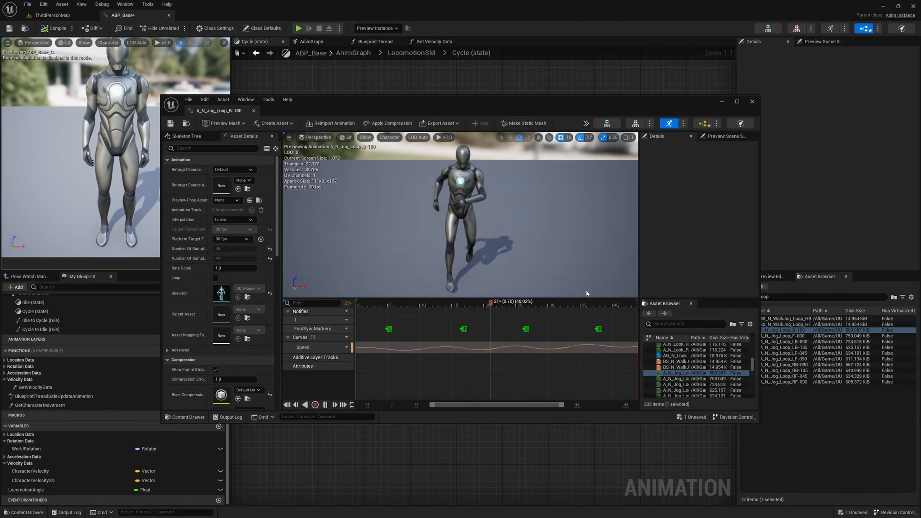
{"action": "left_click_drag", "start_coordinate": [234, 114], "coordinate": [210, 14]}
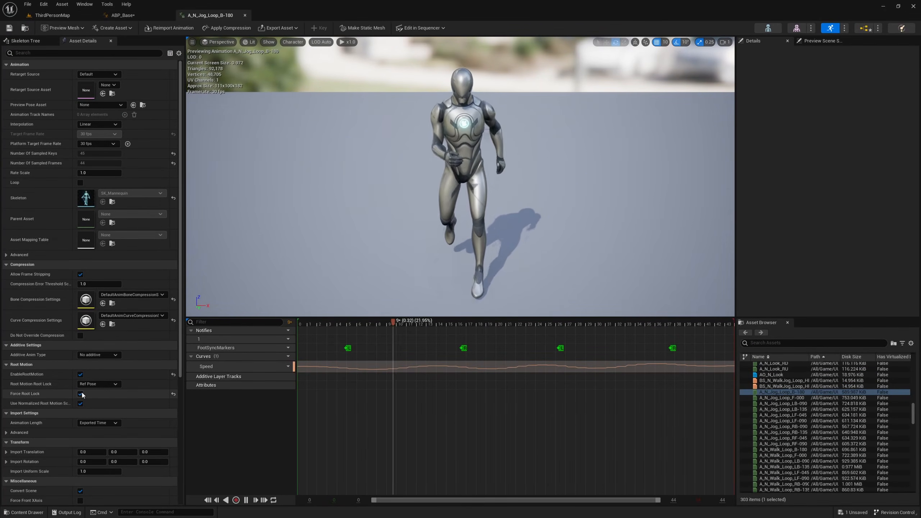
Step: Disable Force Root Lock and EnableRootMotion on A_N_Jog_Loop_B-180, and select the root bone to examine its motion
{"action": "left_click", "coordinate": [80, 394]}
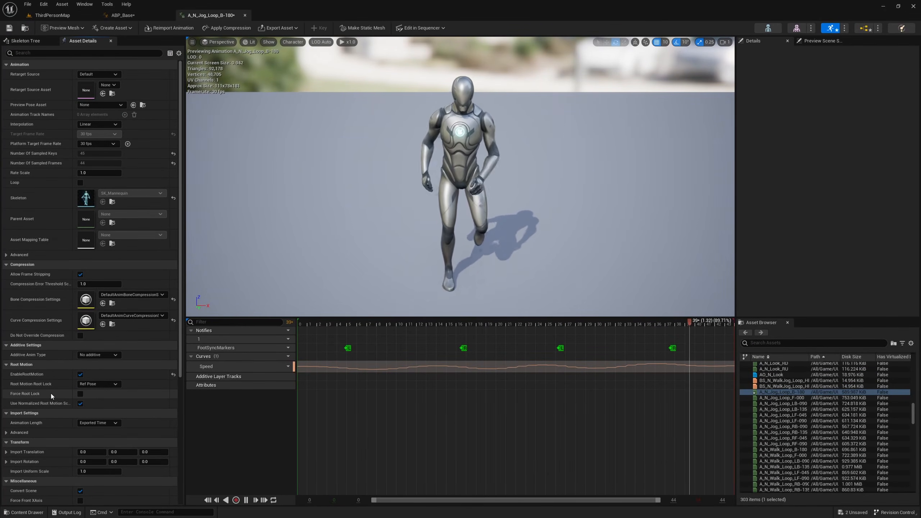
{"action": "left_click", "coordinate": [80, 374]}
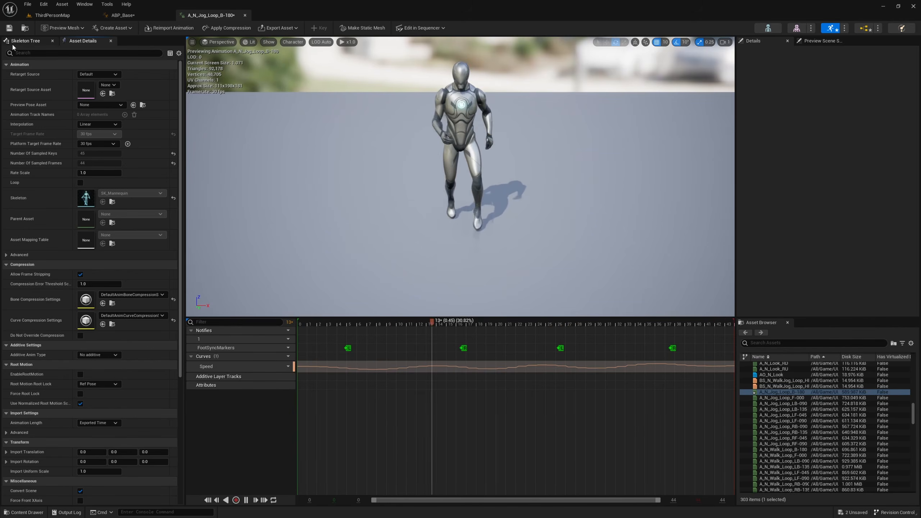
{"action": "left_click", "coordinate": [25, 41]}
{"action": "left_click", "coordinate": [20, 72]}
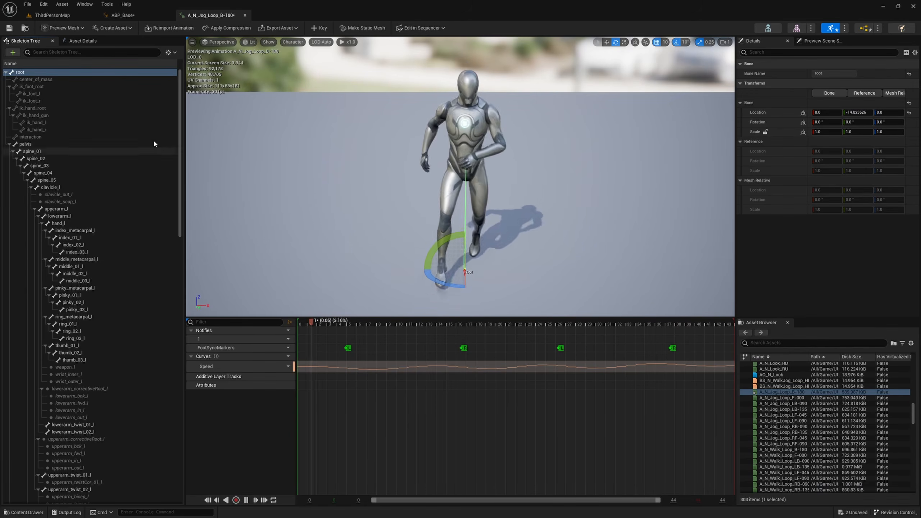
Step: Re-enable EnableRootMotion and Force Root Lock on A_N_Jog_Loop_B-180, save the animation, and close its editor
{"action": "left_click", "coordinate": [78, 41]}
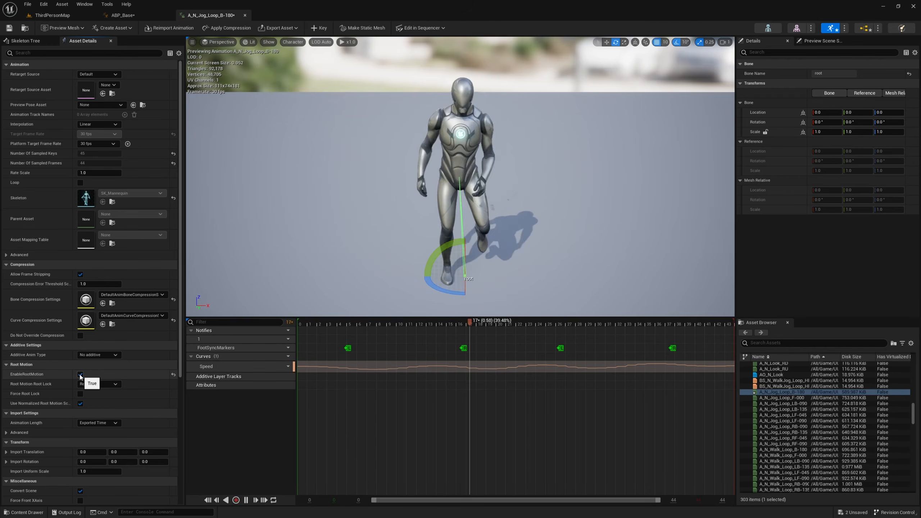
{"action": "left_click", "coordinate": [81, 374]}
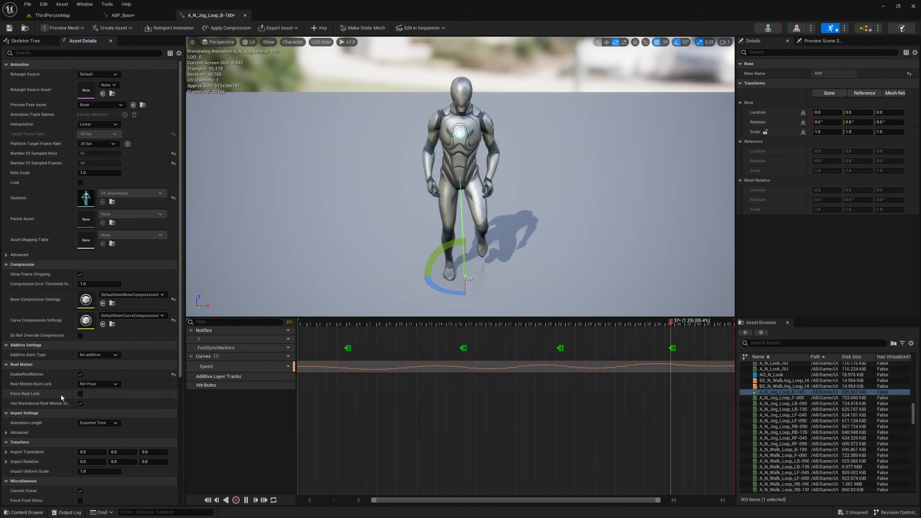
{"action": "left_click", "coordinate": [79, 395]}
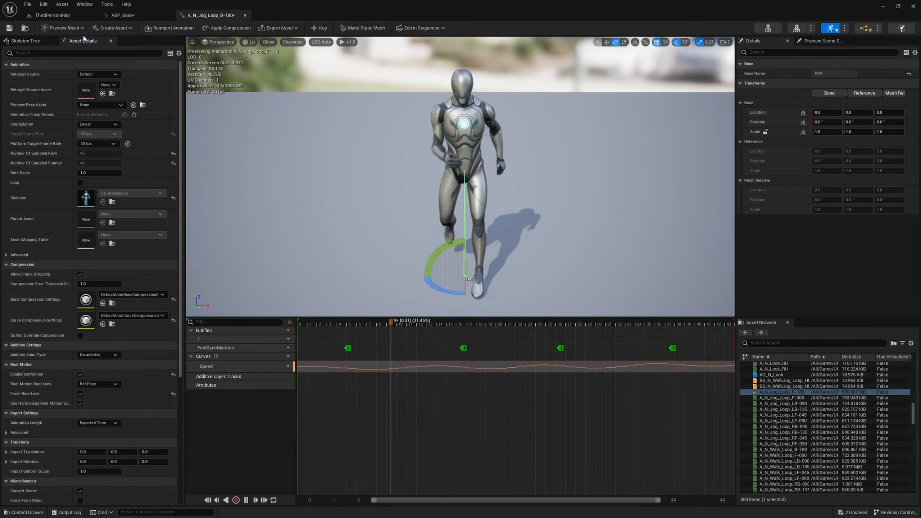
{"action": "key", "text": "ctrl+s"}
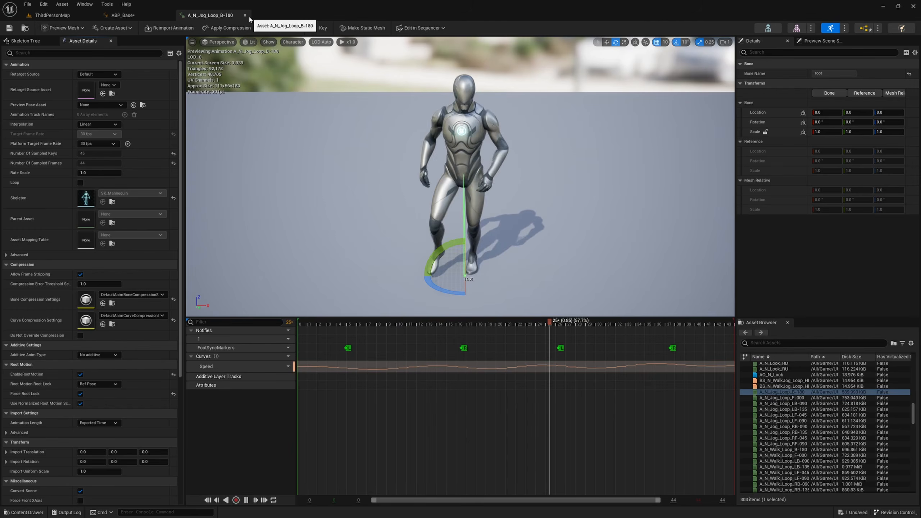
{"action": "left_click", "coordinate": [245, 15]}
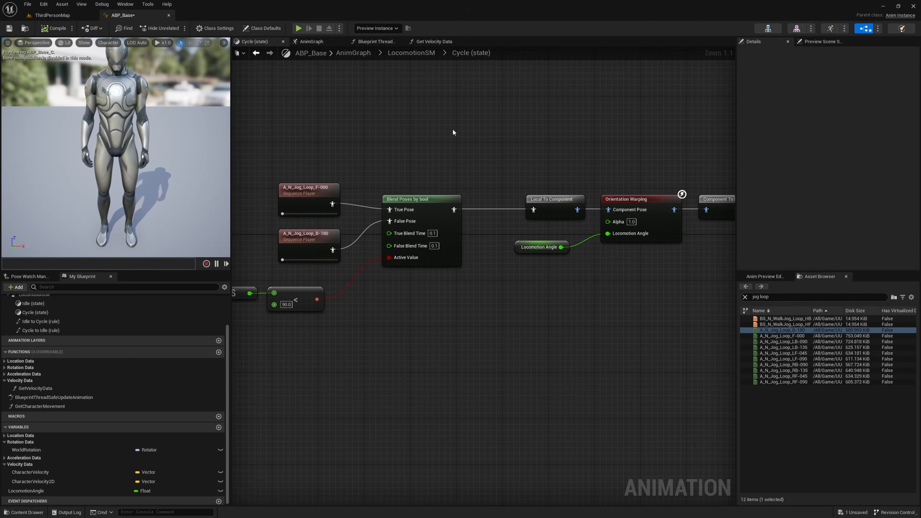
Step: Set both the True Blend Time and False Blend Time of the Blend Poses by bool node to 0.3
{"action": "left_click", "coordinate": [437, 210]}
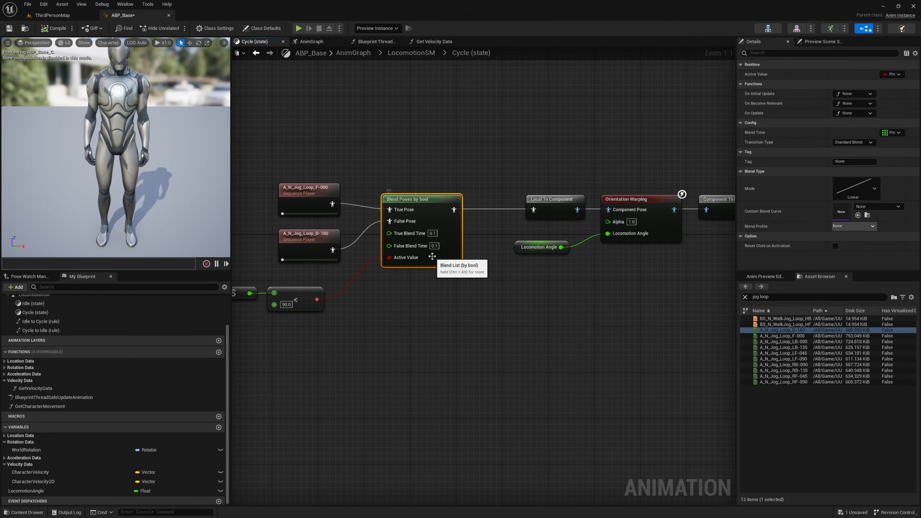
{"action": "type", "text": "0.2"}
{"action": "key", "text": "Return"}
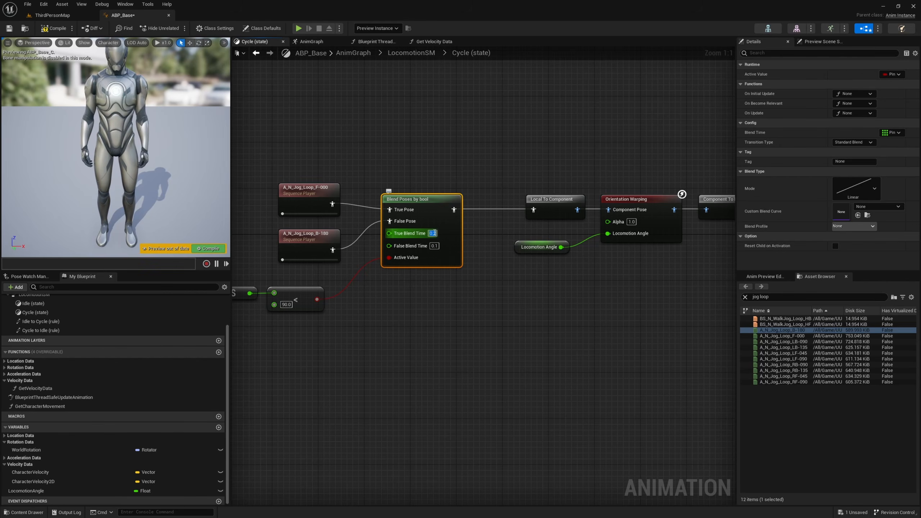
{"action": "left_click", "coordinate": [434, 247]}
{"action": "type", "text": ".2"}
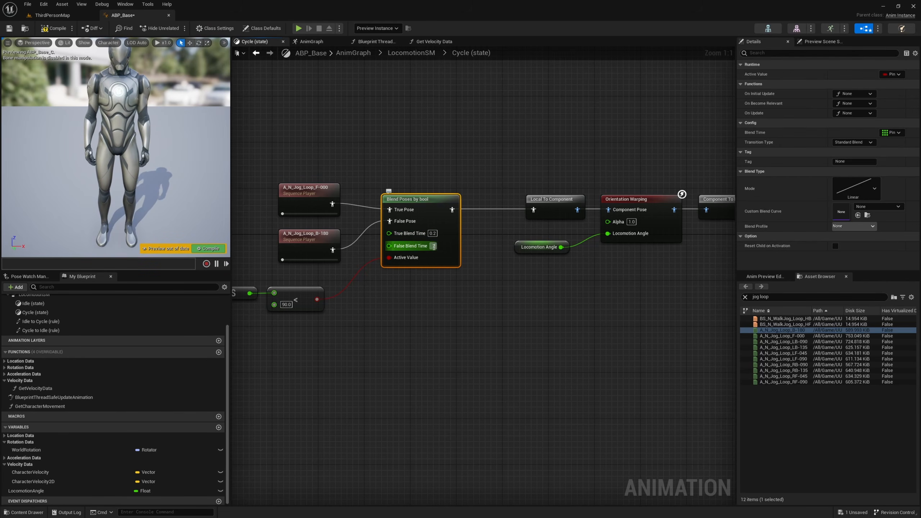
{"action": "key", "text": "Return"}
{"action": "type", "text": "0"}
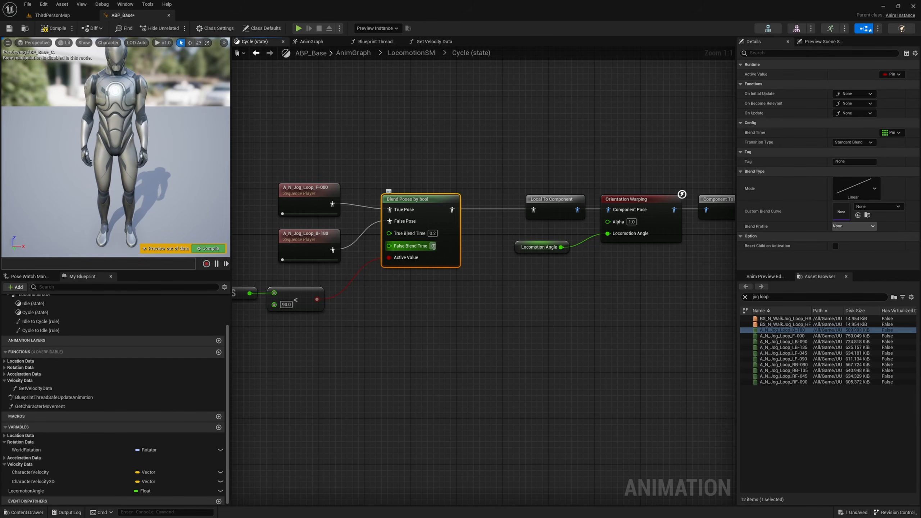
{"action": "type", "text": ".3"}
{"action": "key", "text": "Return"}
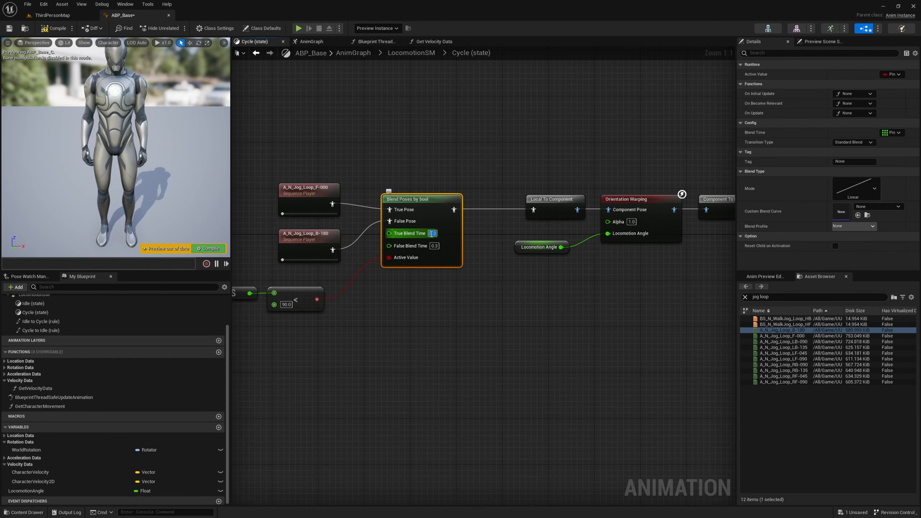
{"action": "left_click", "coordinate": [432, 233]}
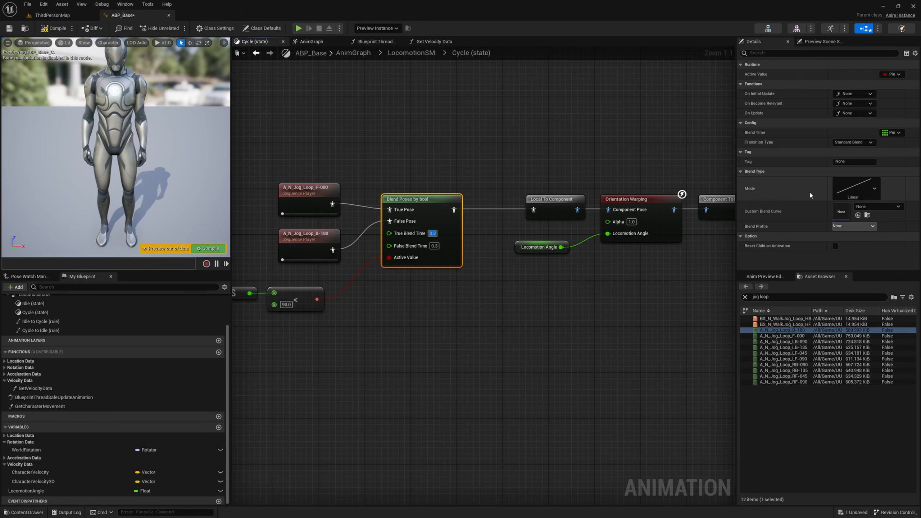
Step: Set the blend type mode of the Blend Poses by bool node to Hermite-Cubic InOut
{"action": "left_click", "coordinate": [875, 188]}
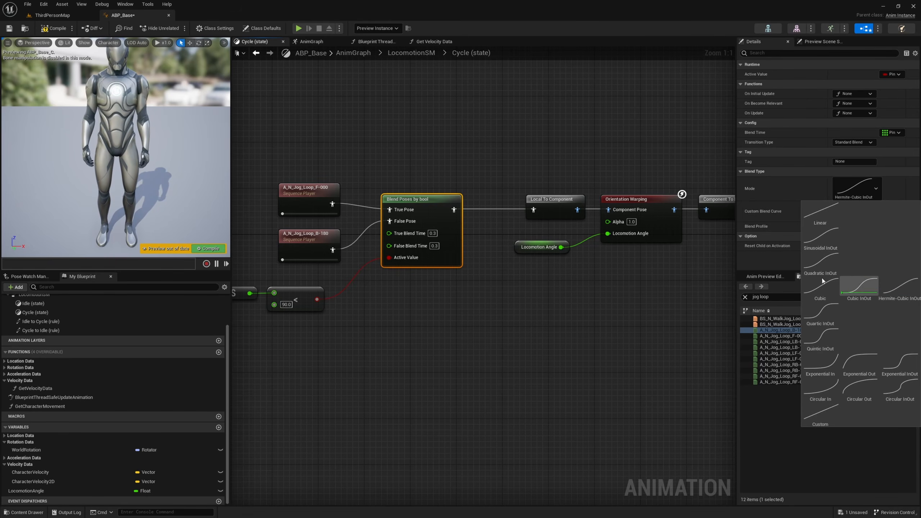
{"action": "left_click", "coordinate": [710, 291]}
{"action": "left_click", "coordinate": [445, 240]}
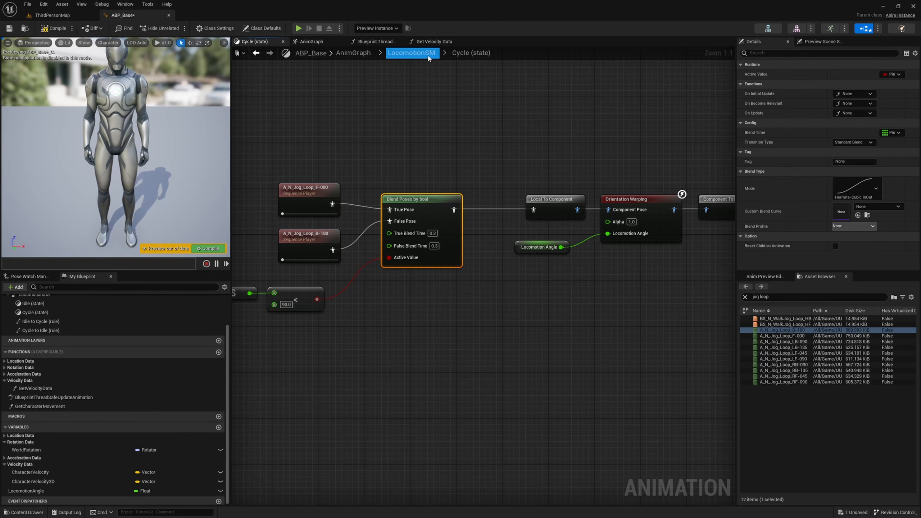
Step: Check the blend settings of both Idle–Cycle transitions in LocomotionSM, and compile and save ABP_Base
{"action": "left_click", "coordinate": [412, 53]}
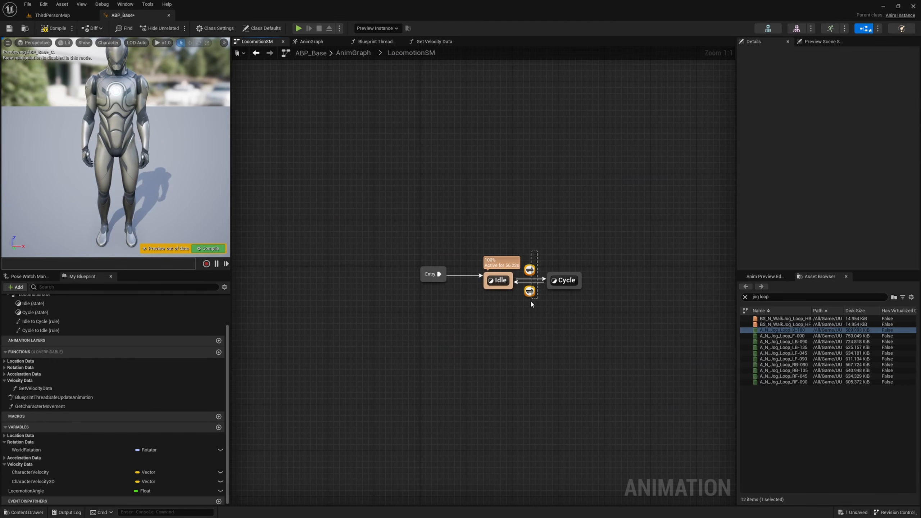
{"action": "left_click_drag", "start_coordinate": [531, 304], "coordinate": [530, 302]}
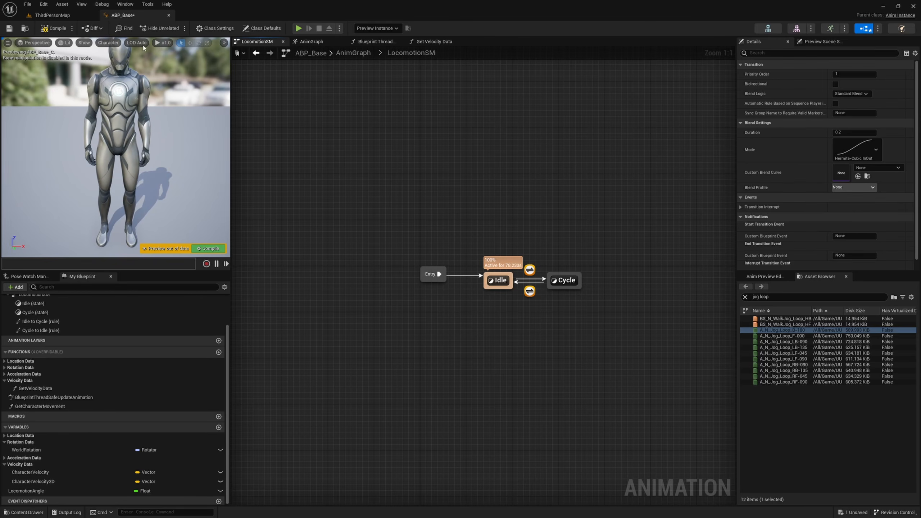
{"action": "left_click", "coordinate": [58, 29]}
{"action": "left_click", "coordinate": [9, 29]}
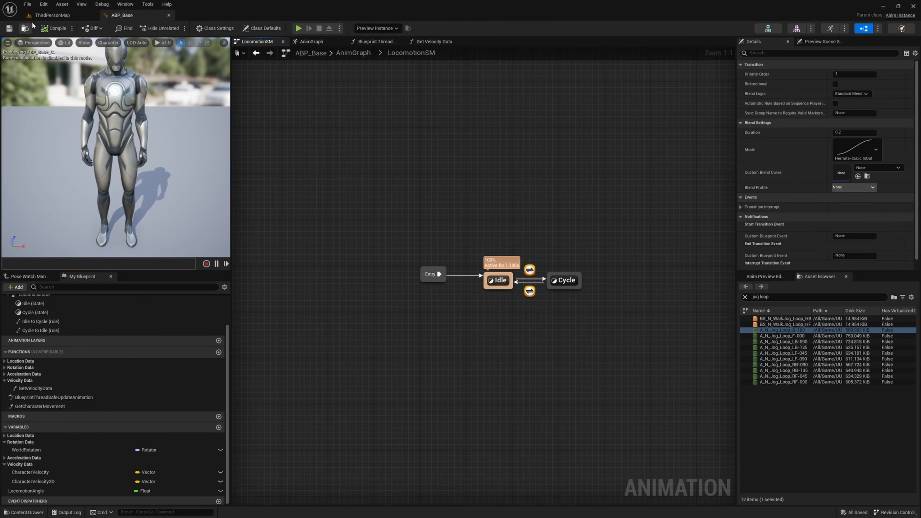
Step: Play ThirdPersonMap and run the character forward, backward, sideways and around the level to examine the blended, warped jog animation
{"action": "left_click", "coordinate": [49, 16]}
{"action": "left_click", "coordinate": [159, 28]}
{"action": "key", "text": "w"}
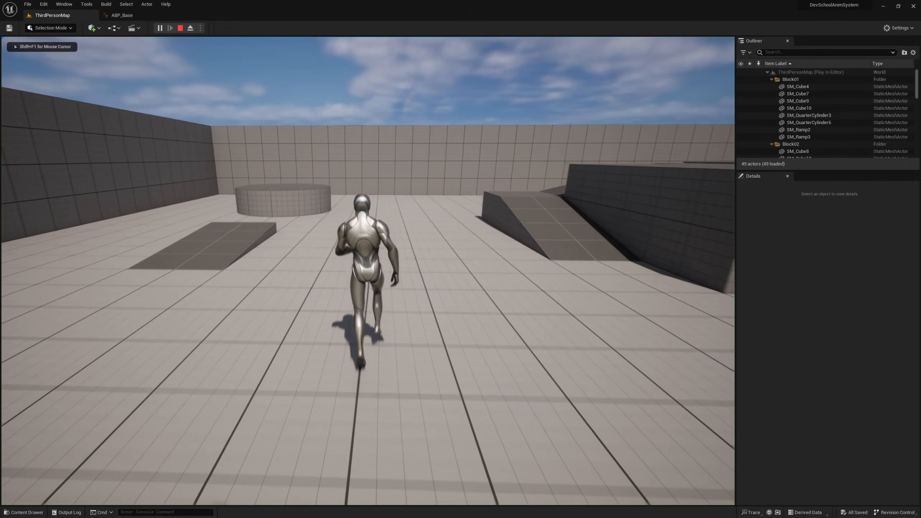
{"action": "key", "text": "a"}
{"action": "key", "text": "w"}
{"action": "key", "text": "d"}
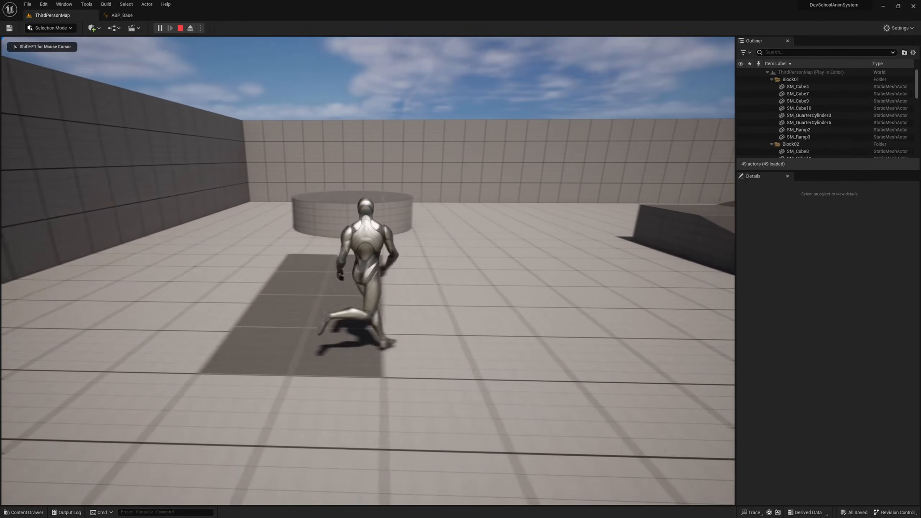
{"action": "key", "text": "s"}
{"action": "key", "text": "w"}
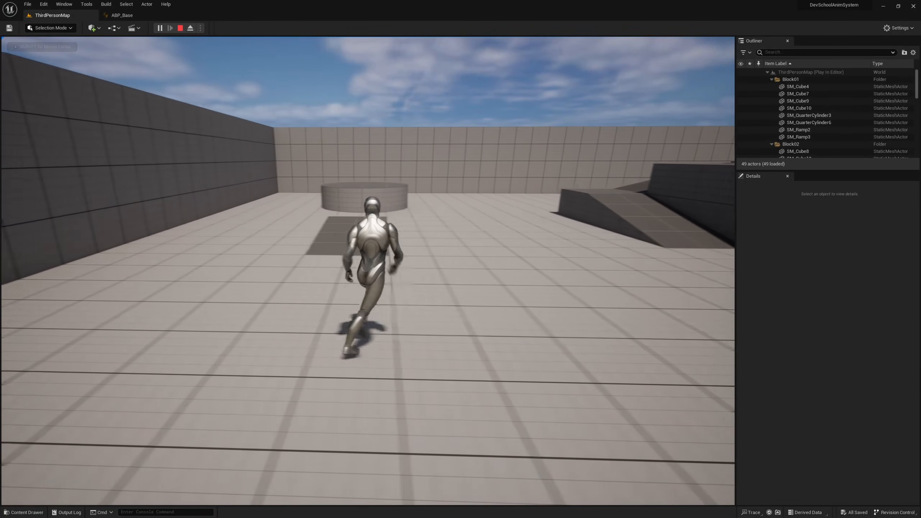
{"action": "key", "text": "a"}
{"action": "key", "text": "d"}
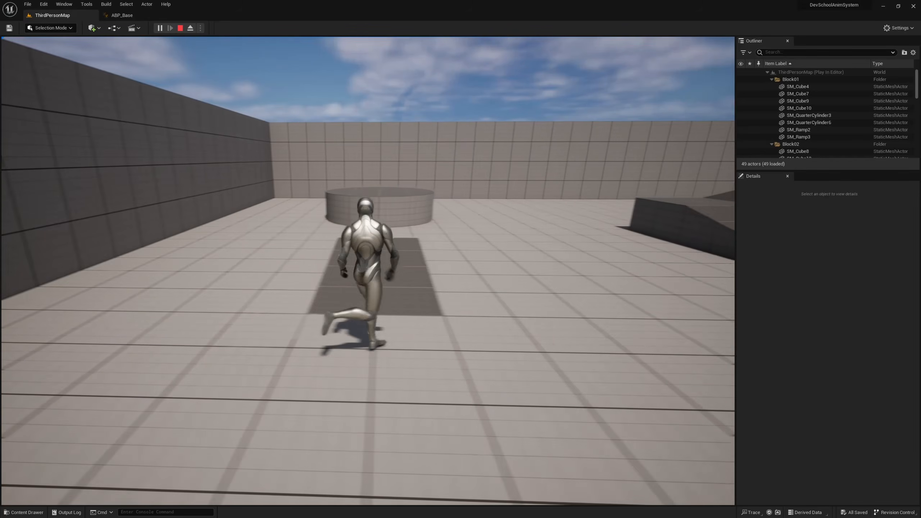
{"action": "key", "text": "d"}
{"action": "key", "text": "w"}
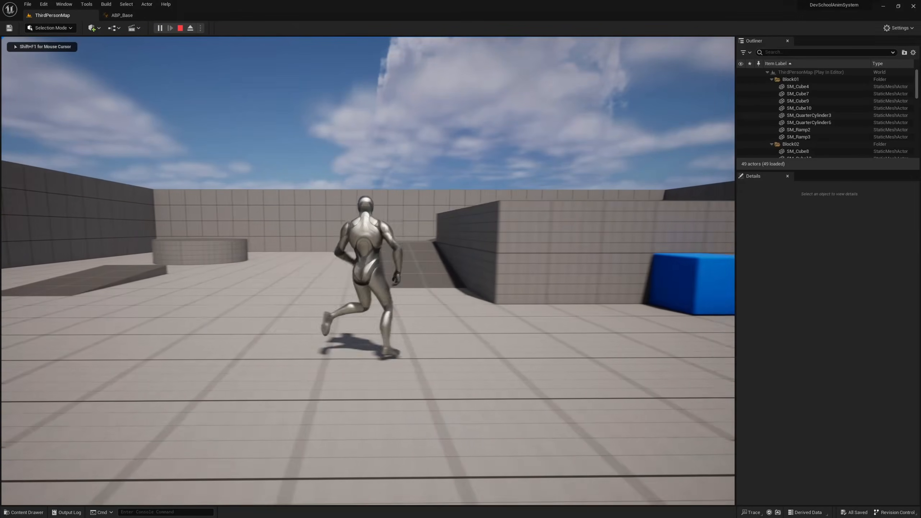
{"action": "key", "text": "d"}
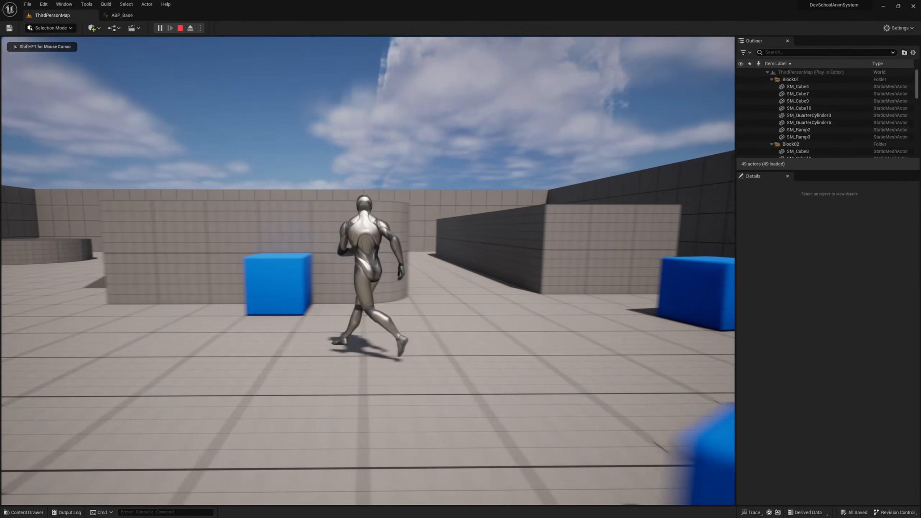
{"action": "key", "text": "w"}
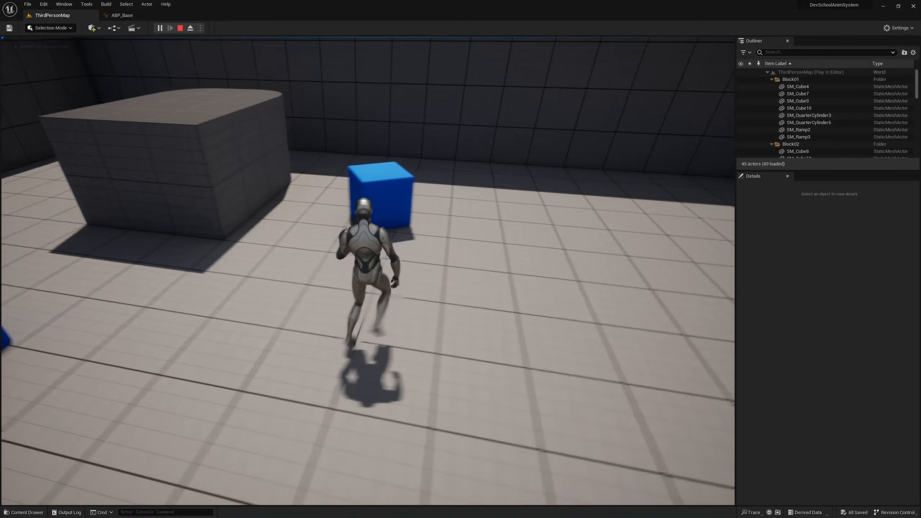
{"action": "key", "text": "w"}
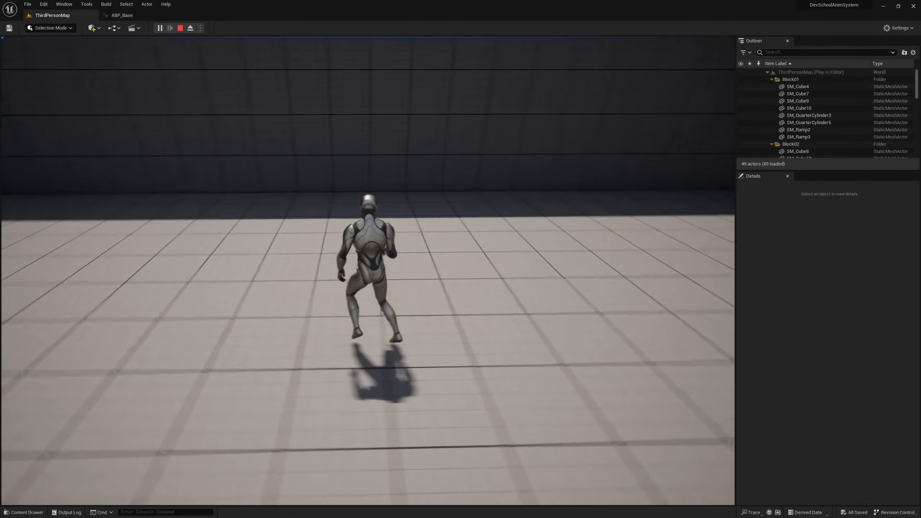
{"action": "key", "text": "w"}
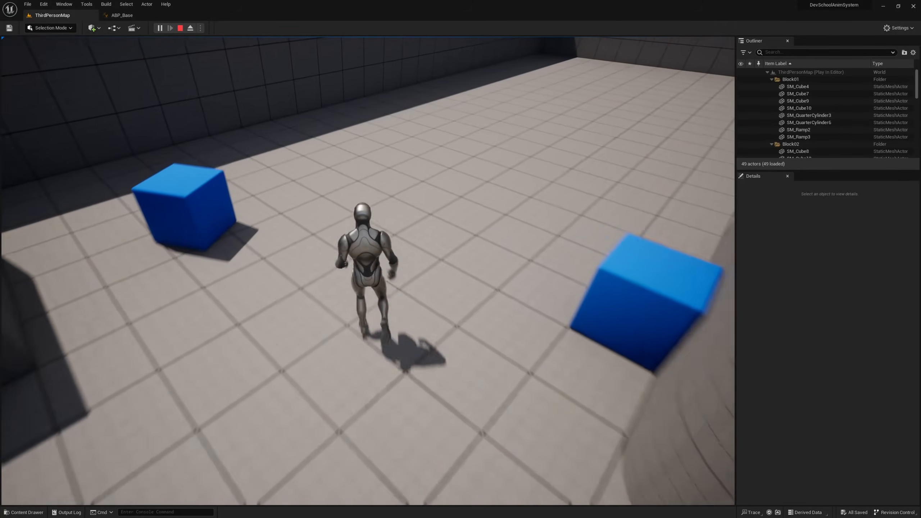
{"action": "key", "text": "w"}
{"action": "key", "text": "a"}
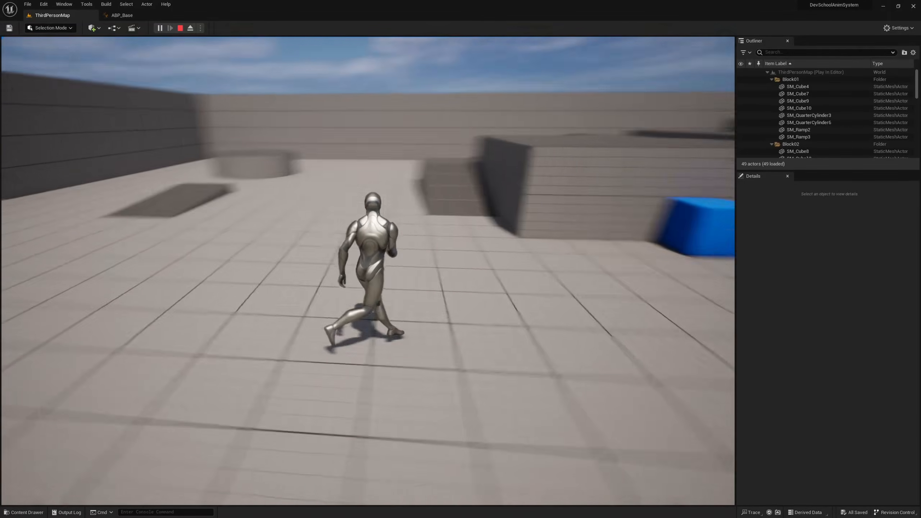
{"action": "key", "text": "a"}
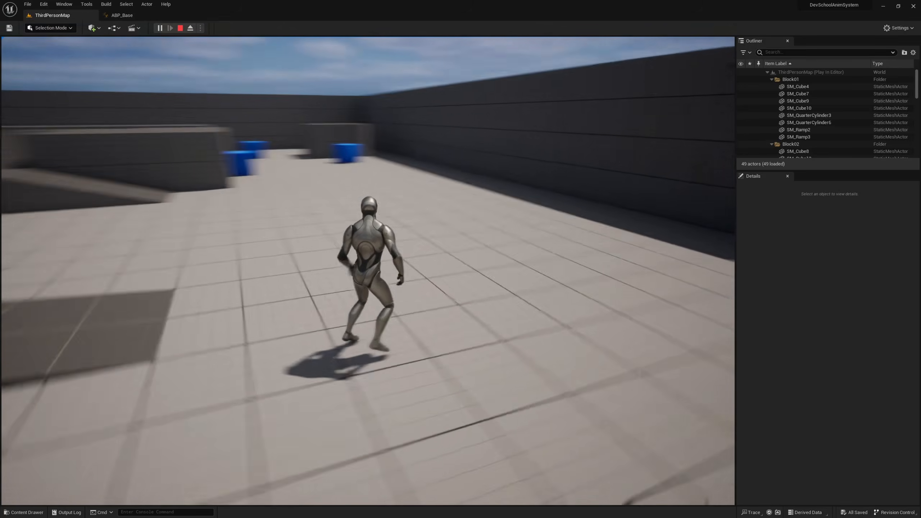